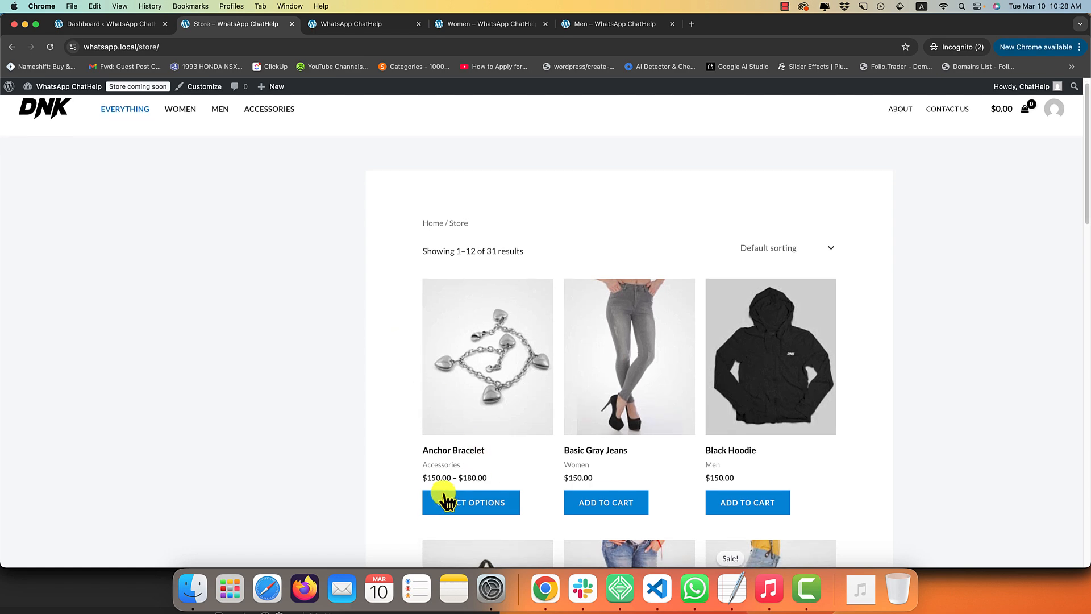
Browse the store's featured products page, then the Women and Men category pages.
scroll(296, 339, "up", 1)
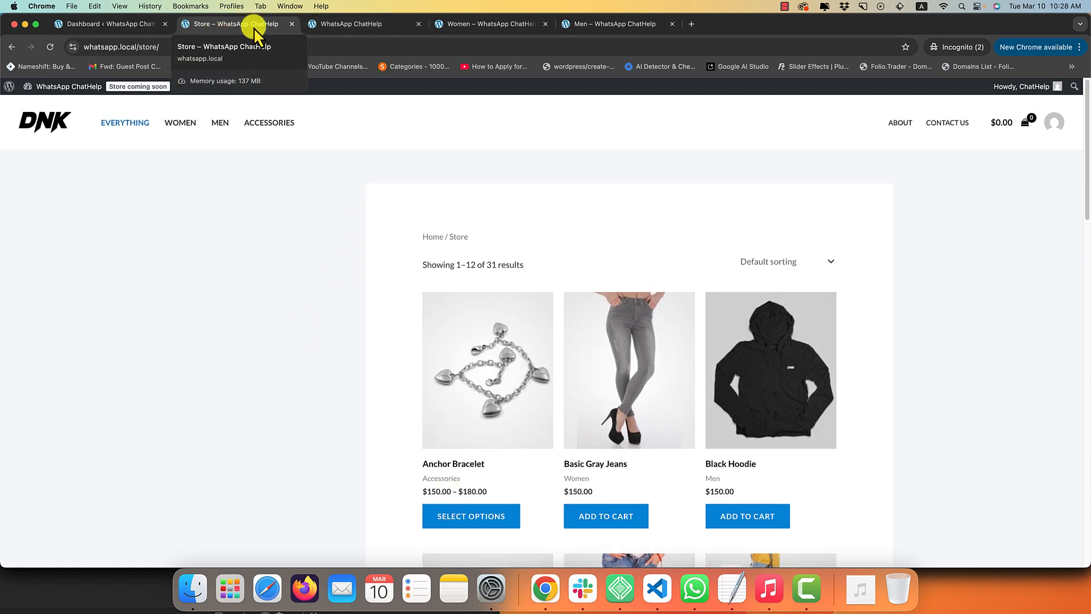
left_click(352, 25)
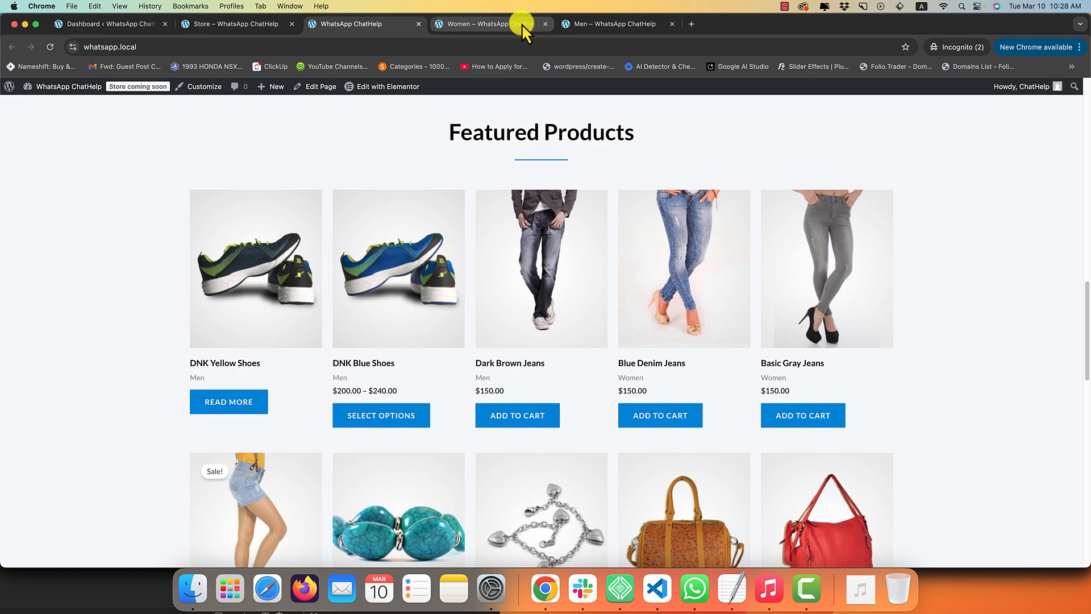
left_click(522, 24)
left_click(585, 26)
left_click(353, 27)
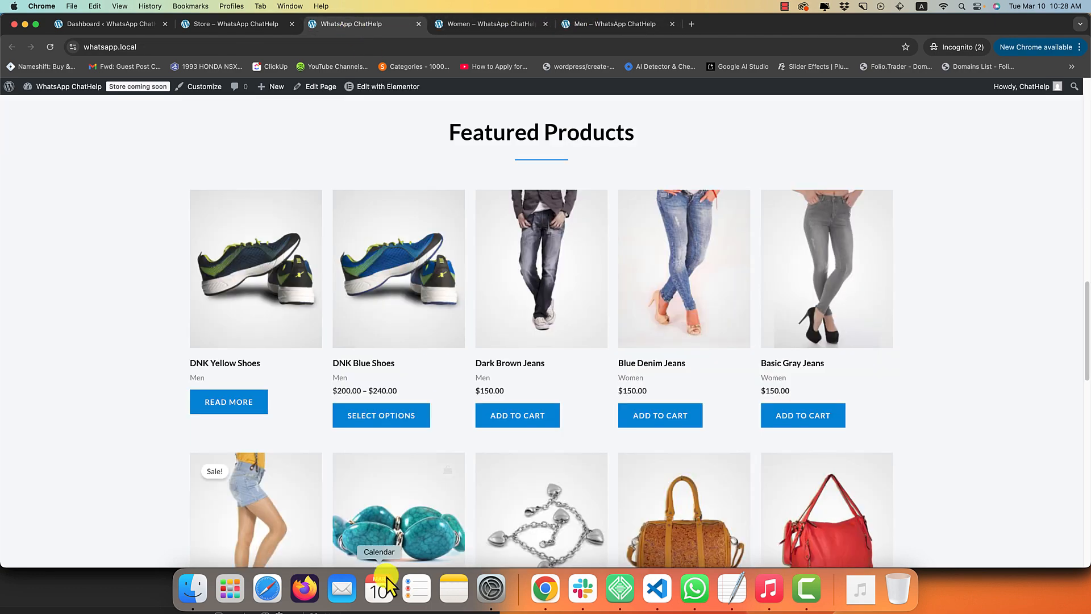
scroll(377, 531, "down", 2)
scroll(377, 458, "up", 8)
scroll(377, 458, "down", 4)
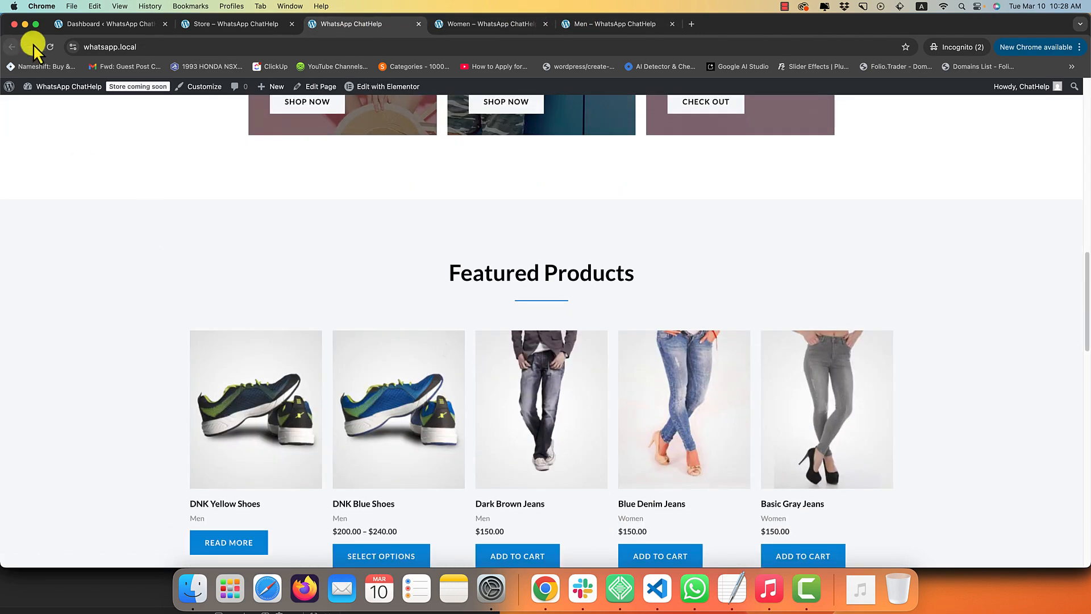
Compare the 31-product Store listing with the WordPress admin, finishing on the Dashboard.
left_click(76, 26)
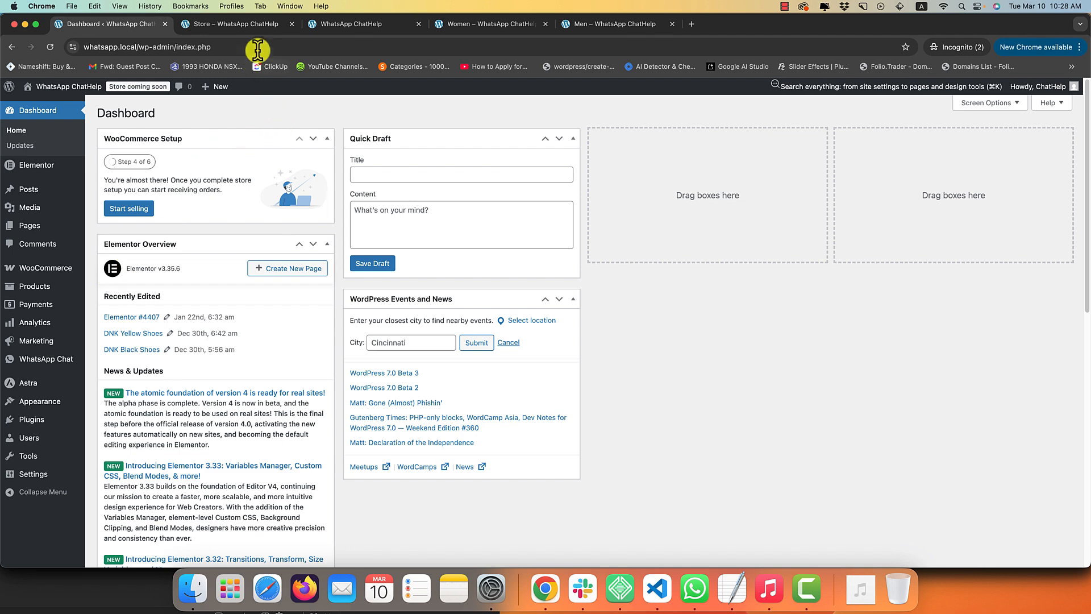
left_click(250, 25)
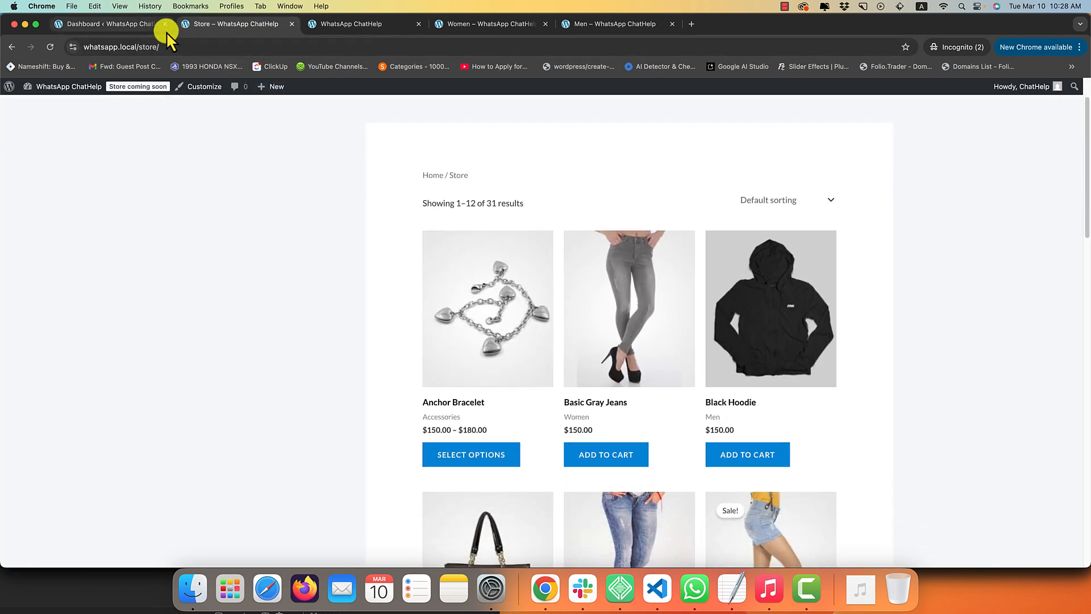
left_click(114, 25)
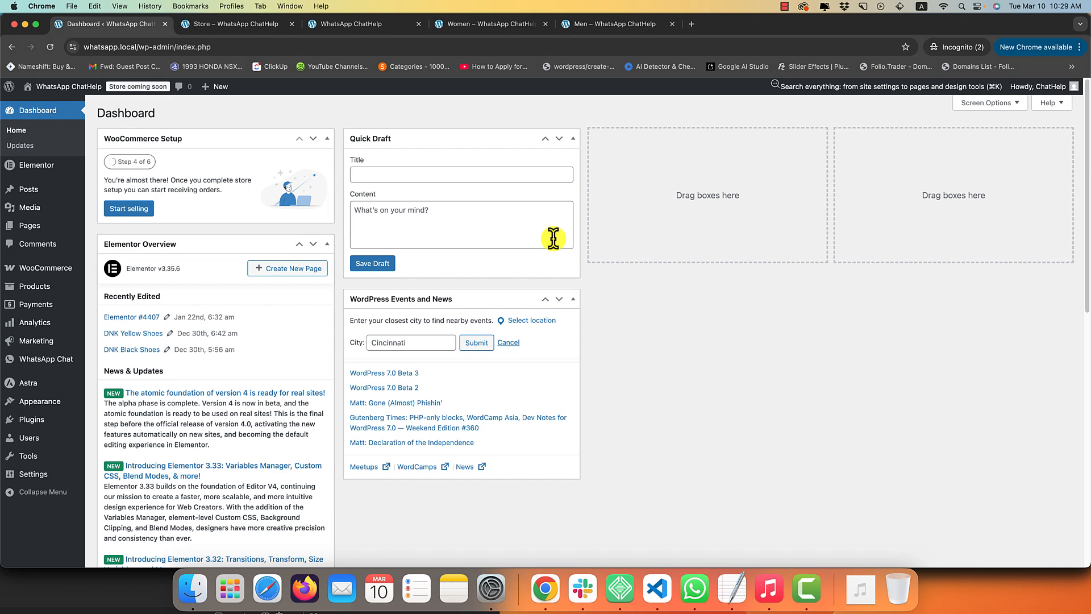
left_click(224, 25)
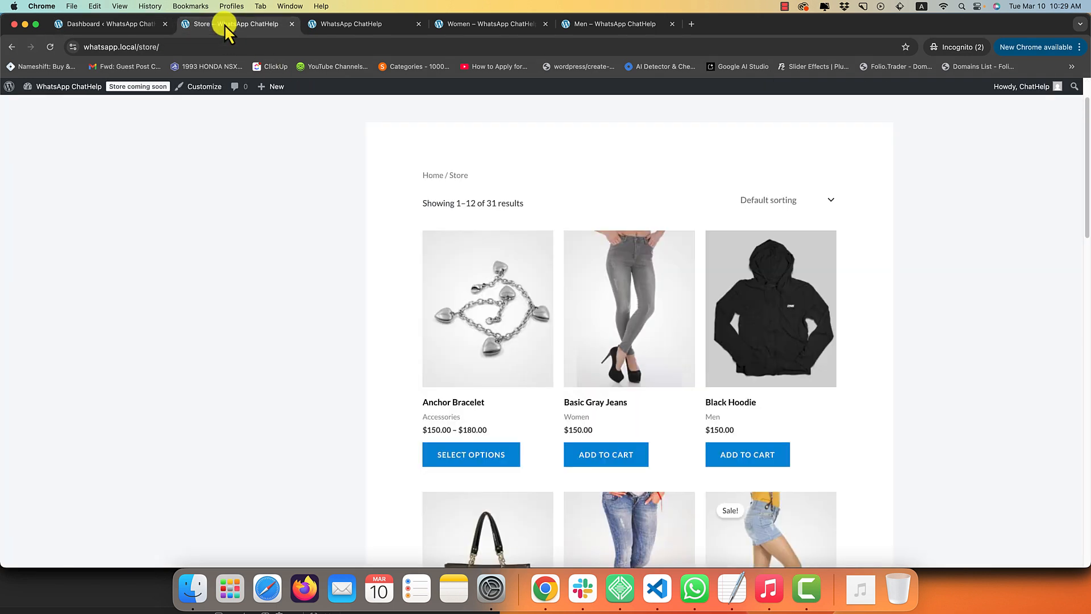
scroll(283, 207, "up", 3)
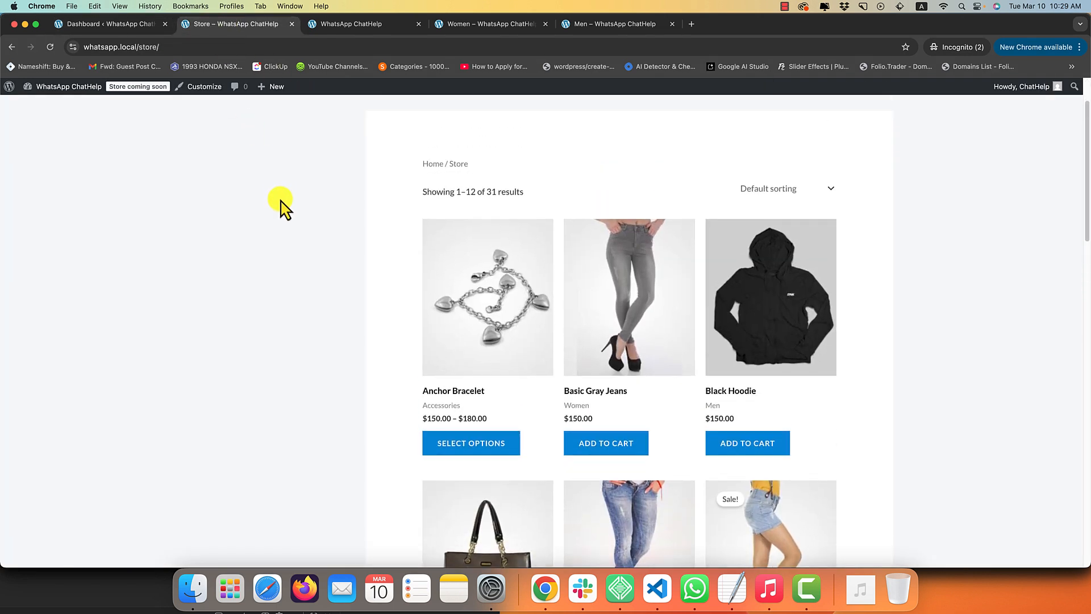
left_click(108, 23)
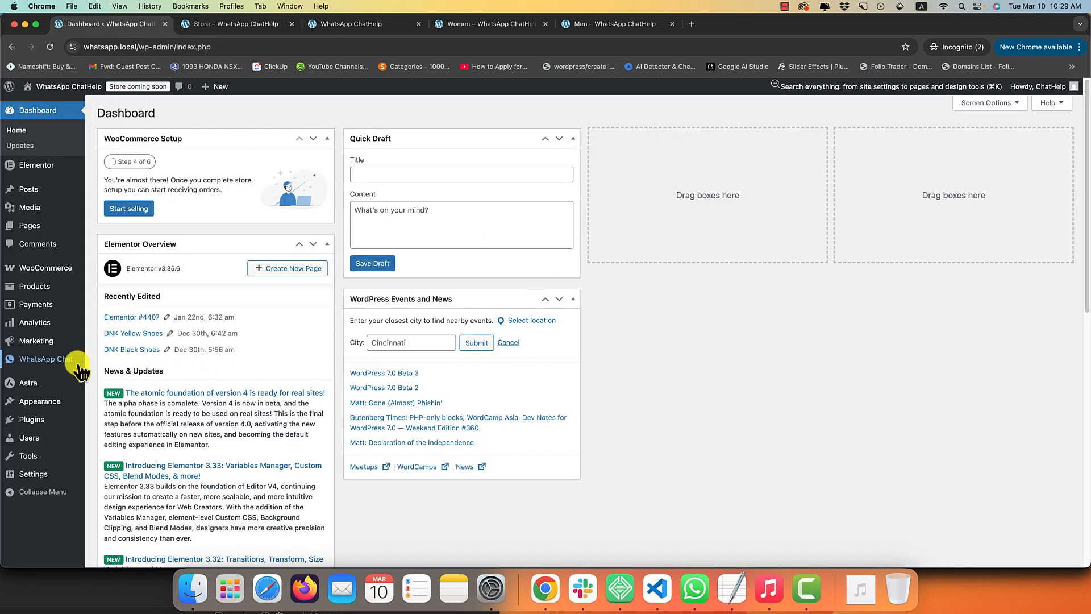
Open ChatHelp's WhatsApp Chat > WooCommerce SHOP PAGE tab, where Shop & Product Loops is Hide.
mouse_move(66, 358)
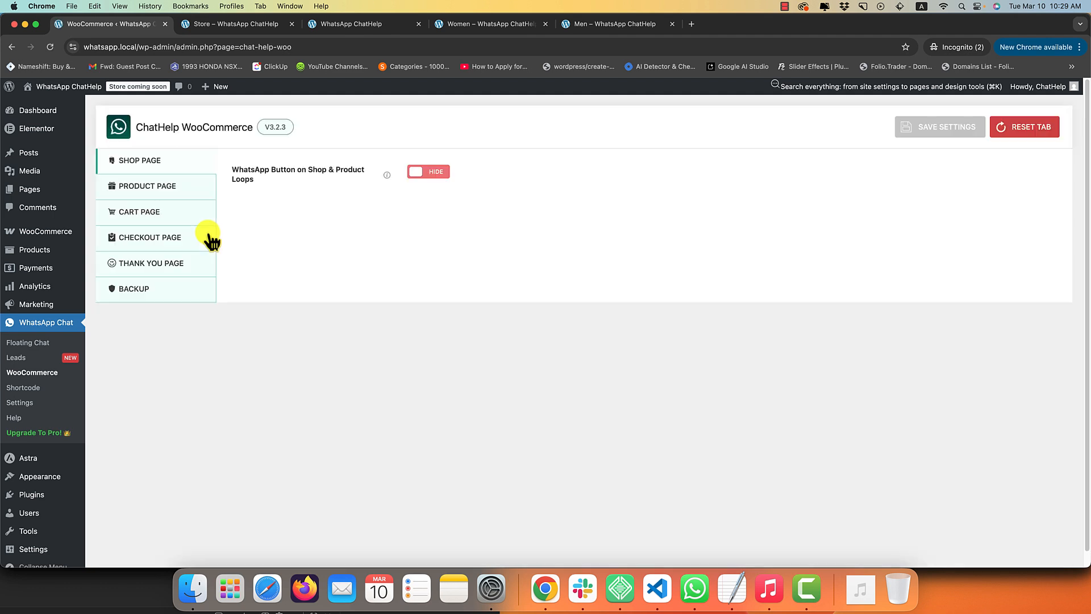
left_click(130, 160)
left_click_drag(255, 170, 352, 169)
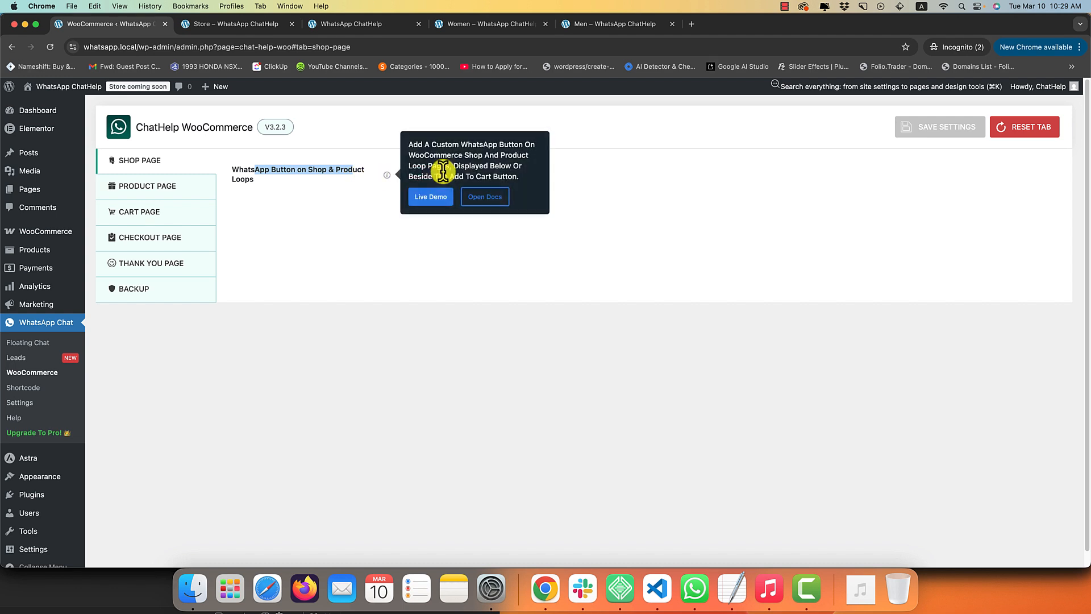
mouse_move(388, 174)
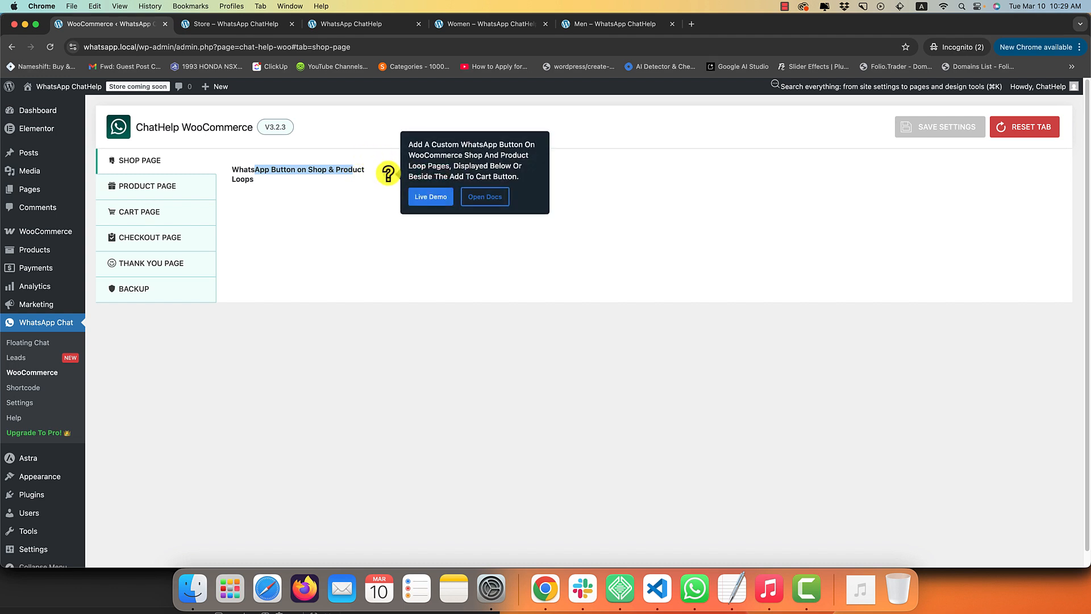
left_click(362, 157)
left_click(245, 28)
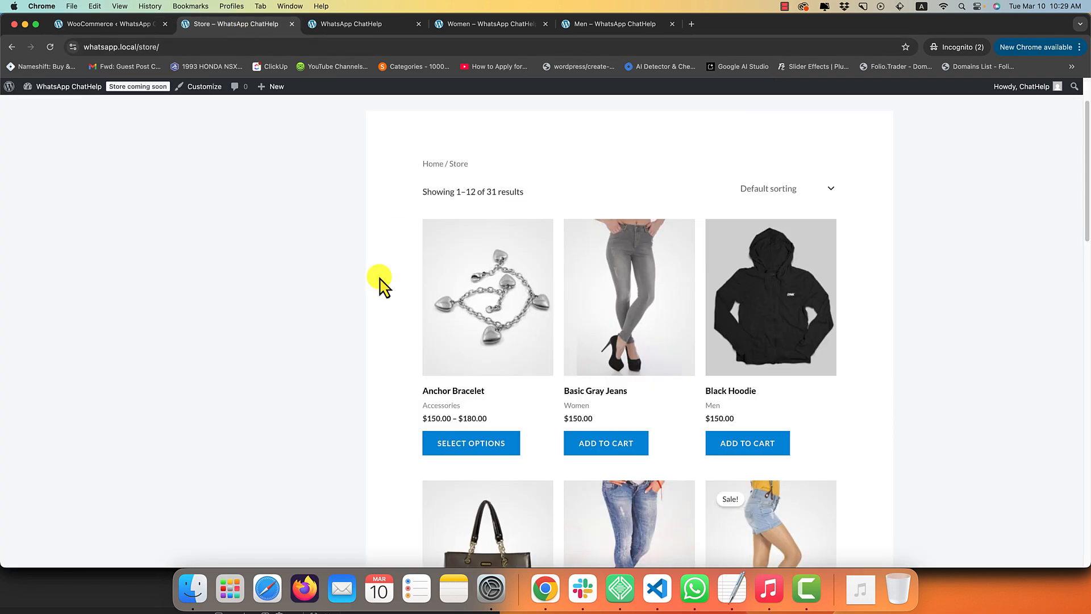
left_click(71, 24)
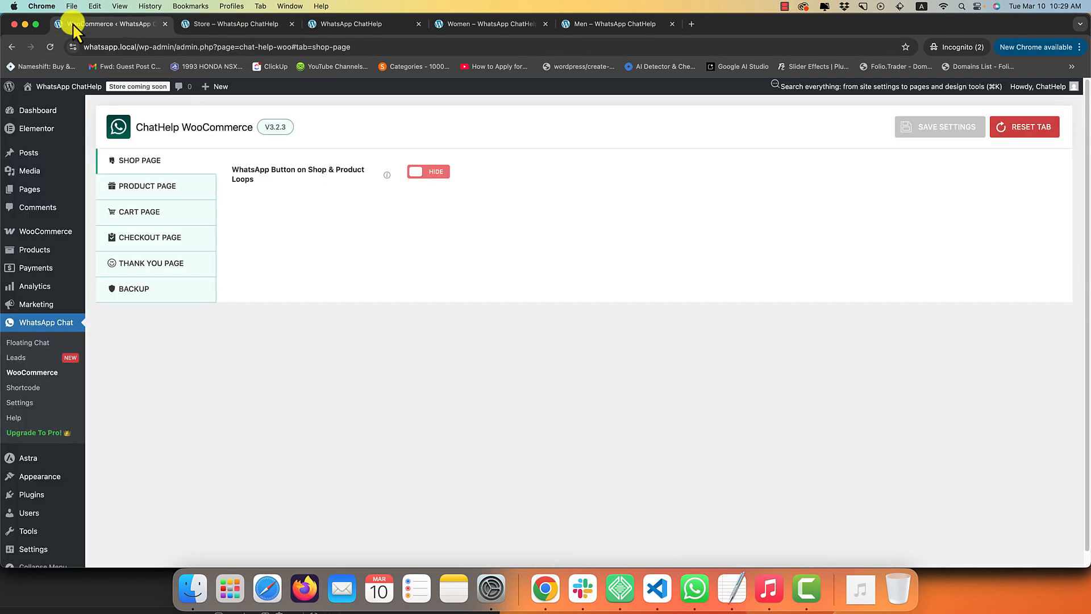
Set Shop & Product Loops to SHOW and choose Number as the WhatsApp type.
left_click(441, 181)
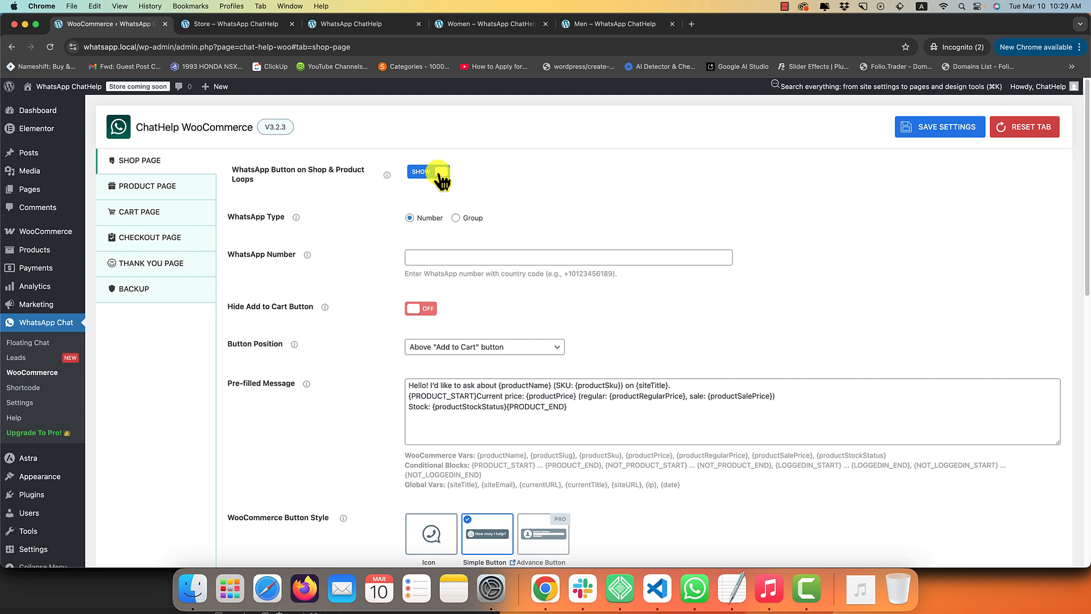
left_click(434, 257)
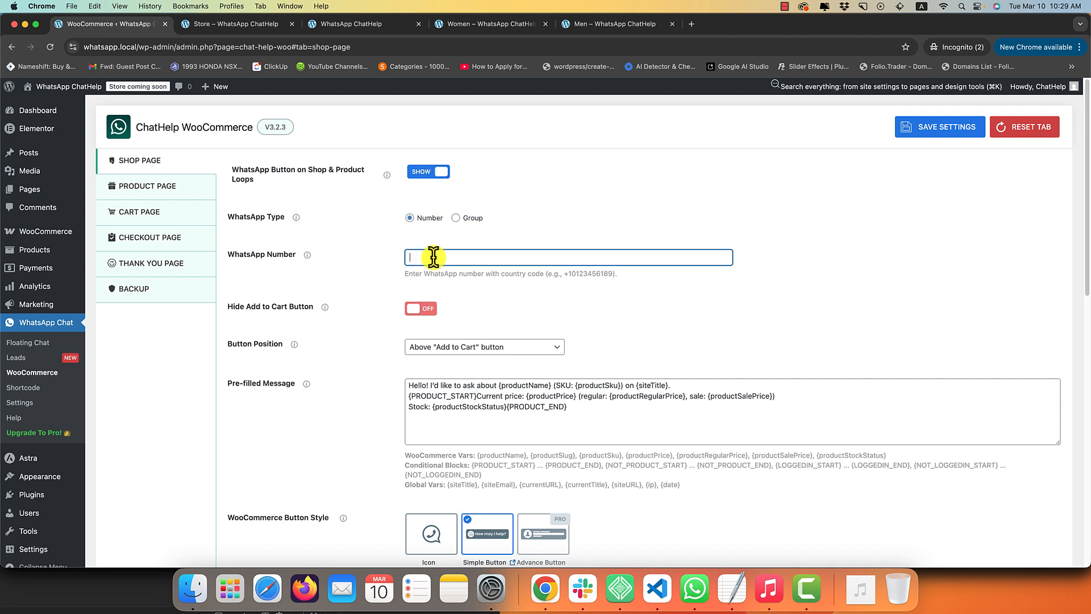
left_click(373, 222)
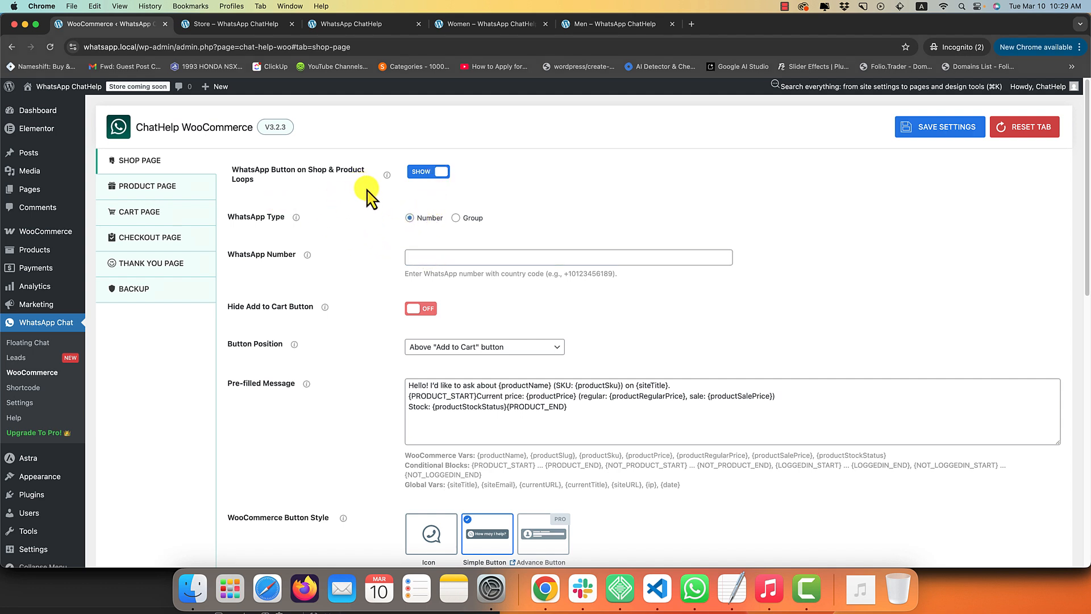
left_click(419, 258)
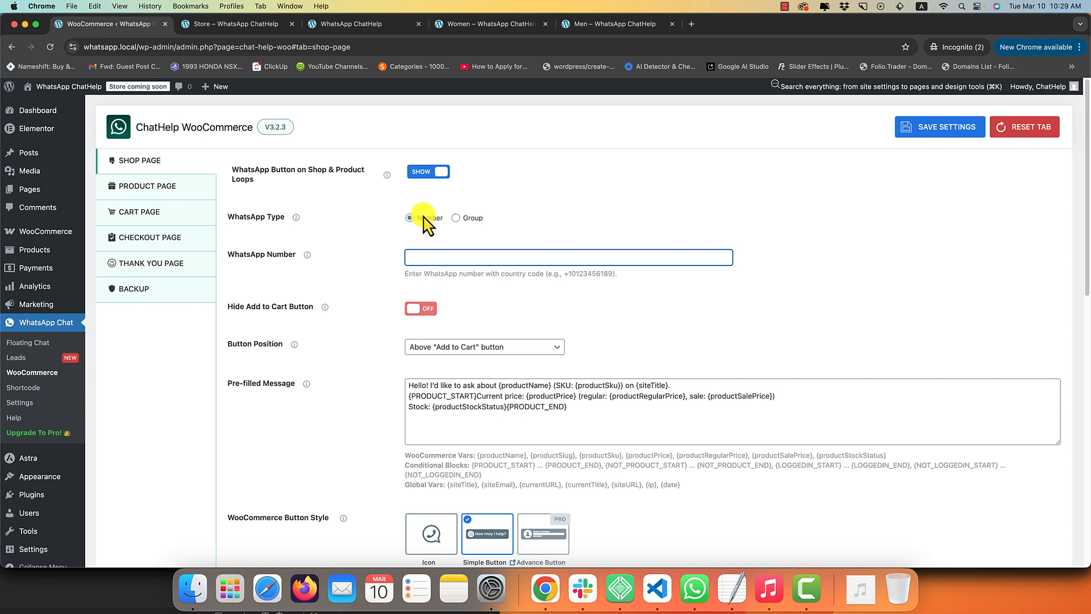
mouse_move(296, 216)
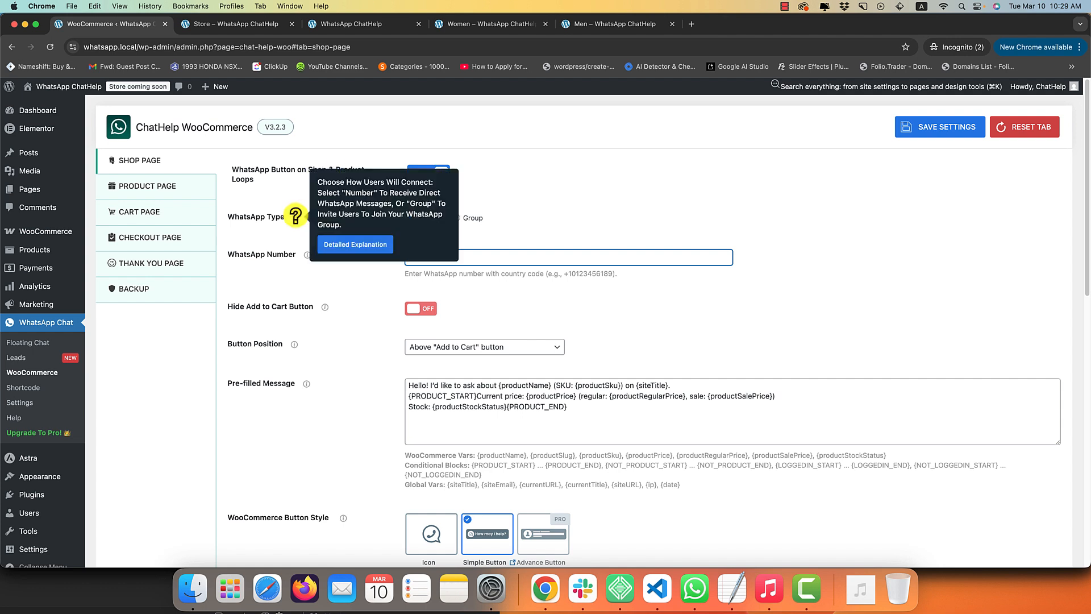
left_click(458, 220)
scroll(451, 317, "down", 4)
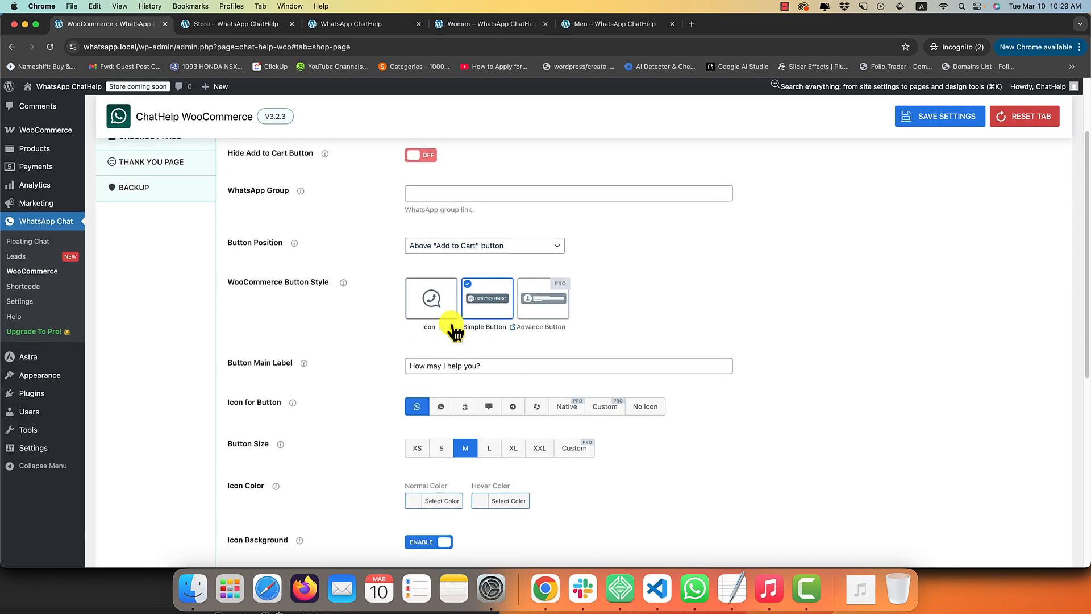
scroll(449, 284, "up", 4)
left_click(411, 218)
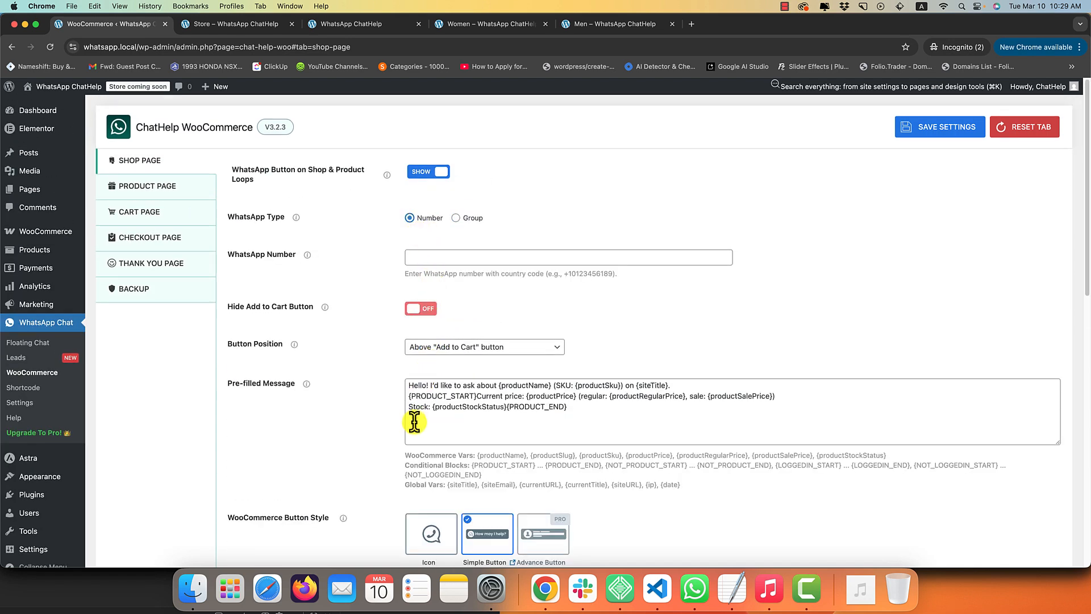
left_click(456, 218)
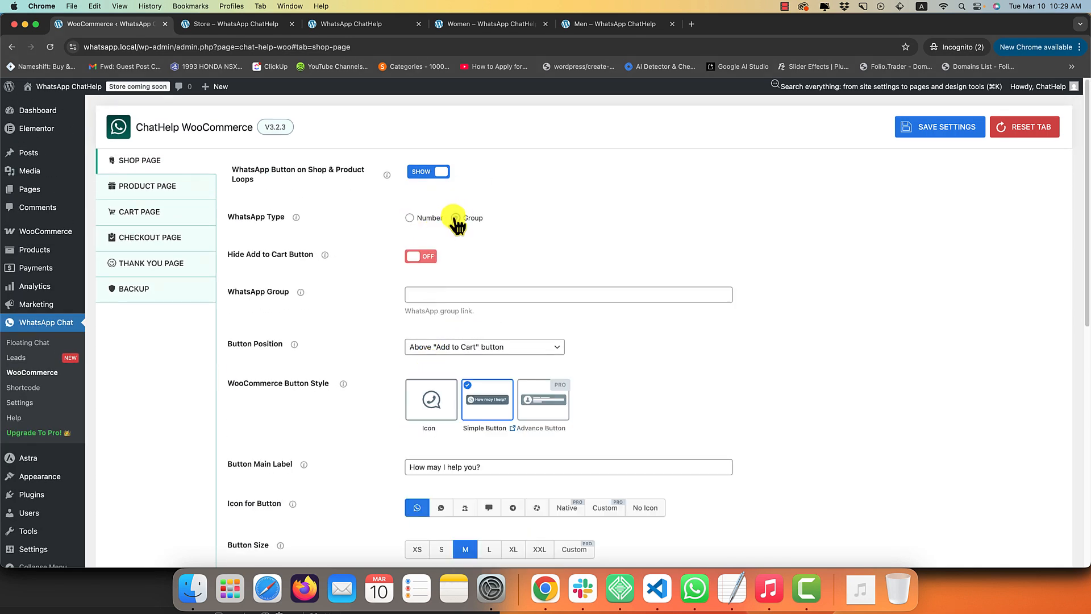
left_click(410, 218)
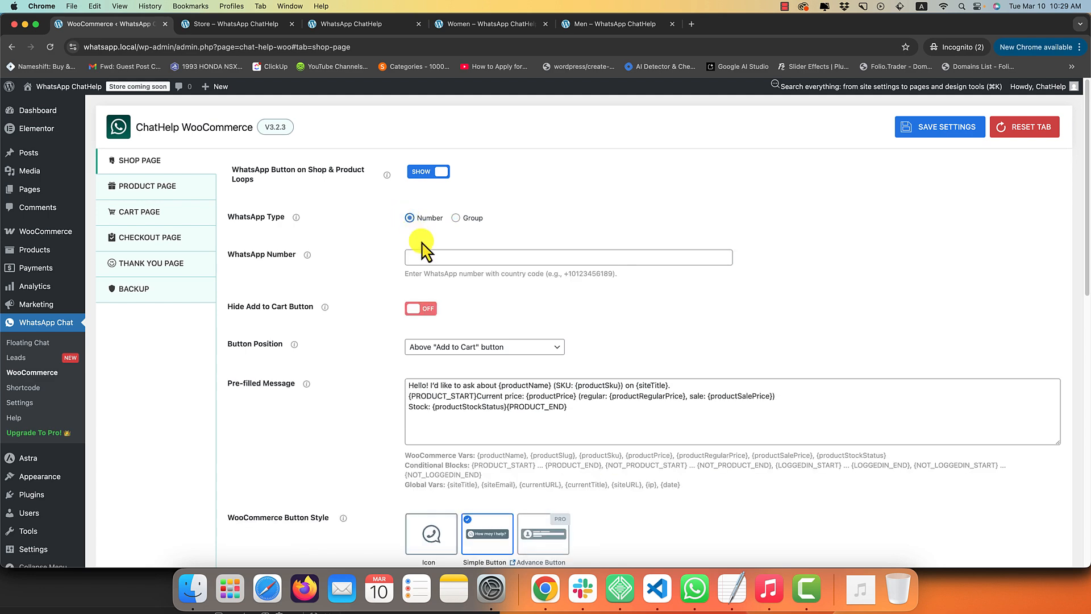
Paste the store's WhatsApp number into the number field and save the settings.
left_click(439, 256)
key("super+v")
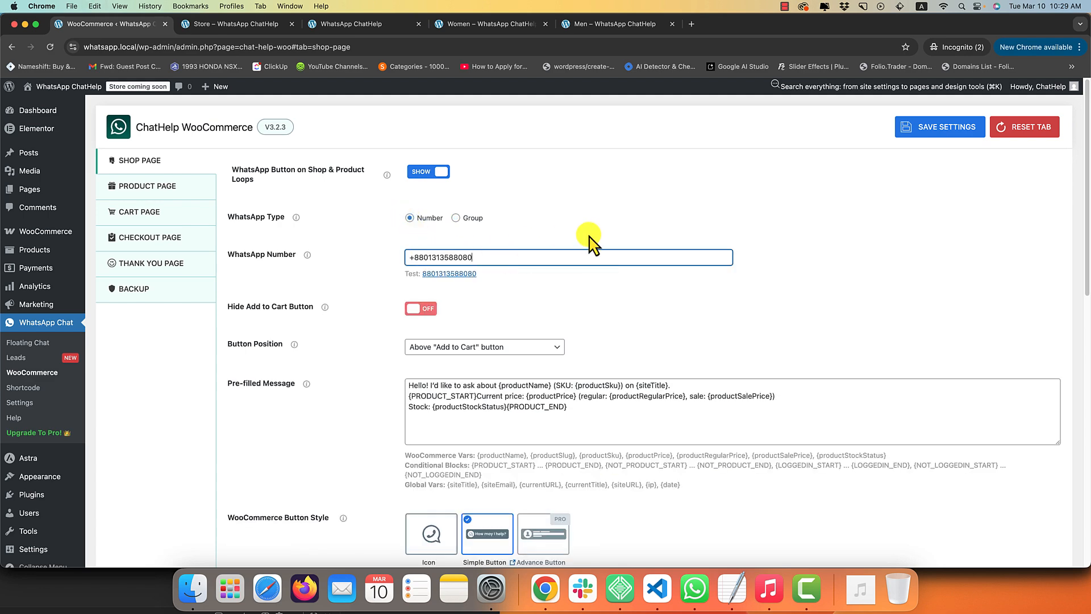
key("super+s")
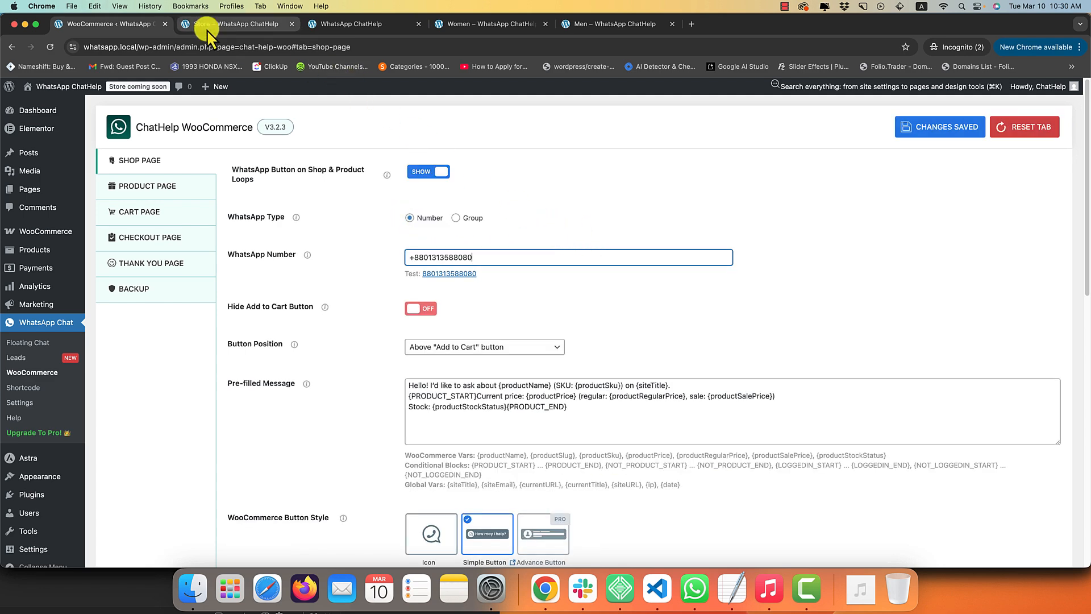
left_click(207, 30)
Reload the Store, open Anchor Bracelet's 'How may I help you?' chat in WhatsApp.
right_click(283, 197)
left_click(302, 230)
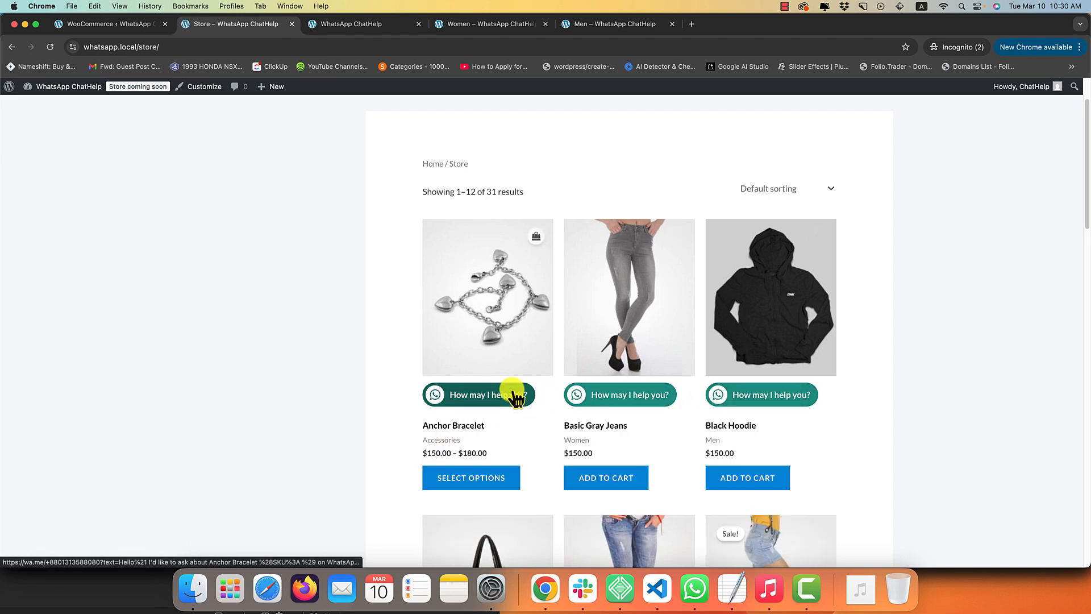
left_click(462, 396)
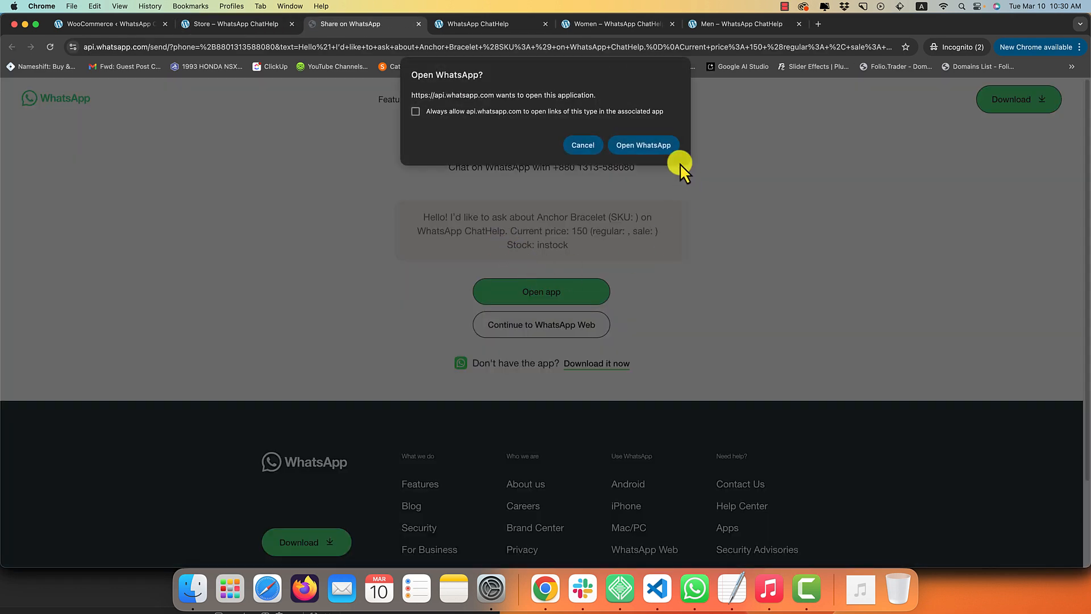
left_click(664, 145)
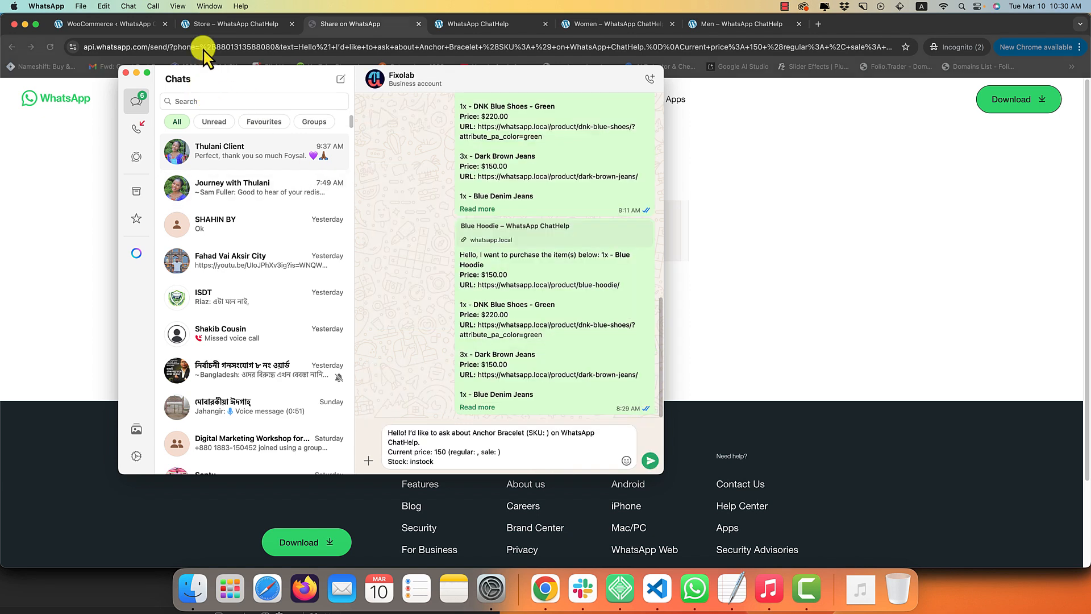
left_click(132, 21)
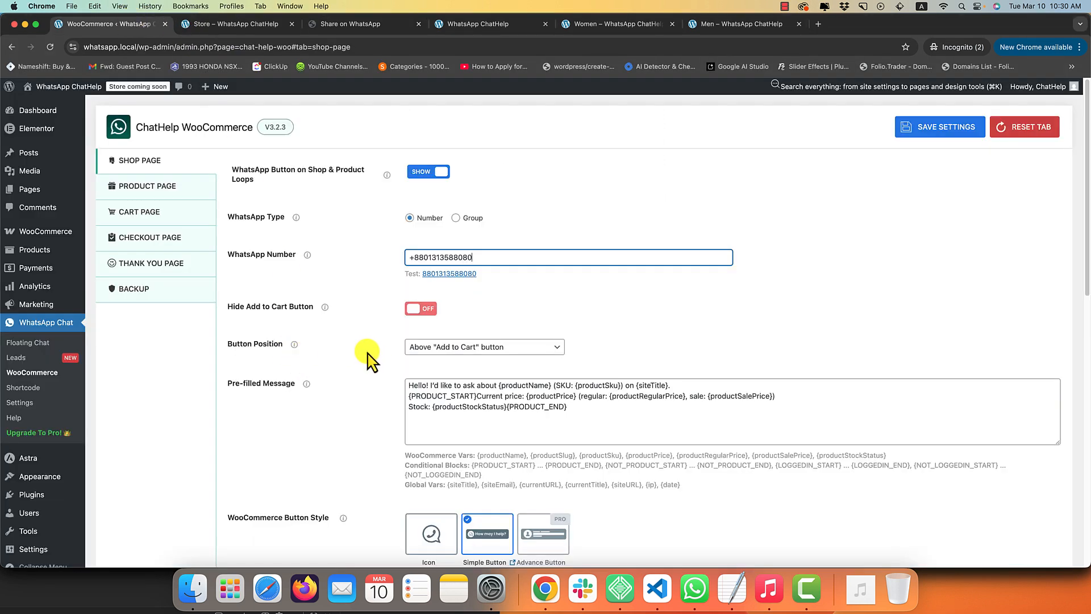
Turn on Hide Add to Cart Button and reload the Store page to preview it.
left_click(428, 312)
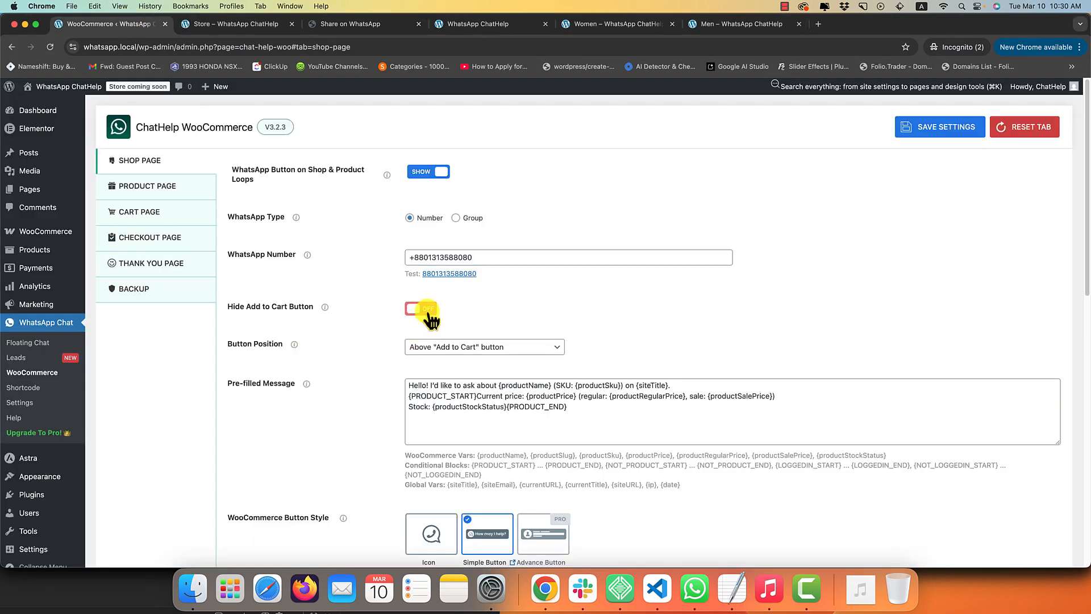
left_click(230, 23)
right_click(238, 147)
left_click(255, 178)
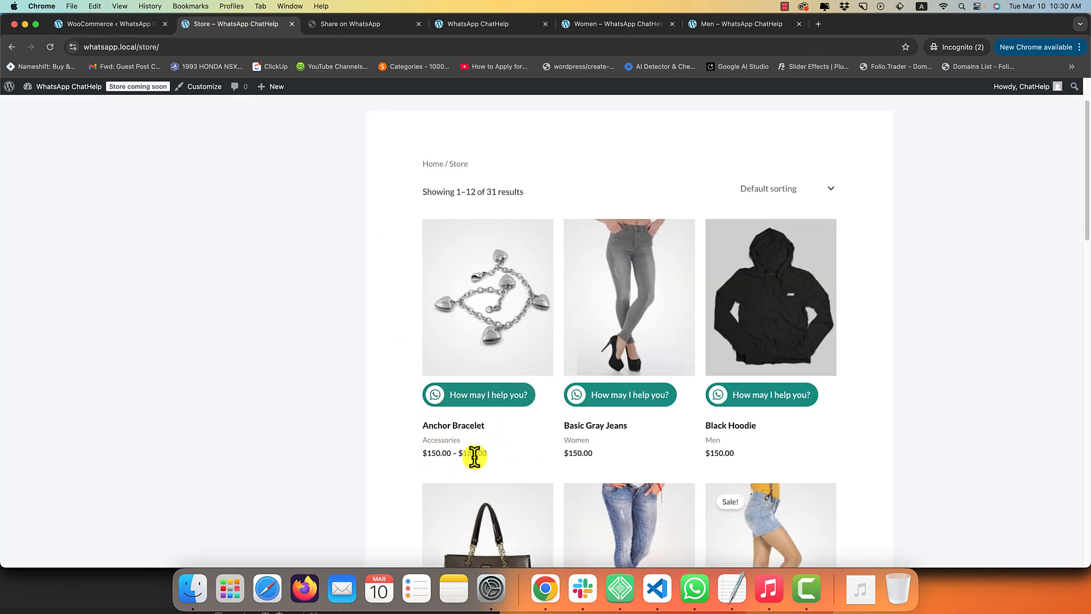
Turn Add to Cart buttons back on and set Button Position to Below "Add to Cart" button.
left_click(92, 28)
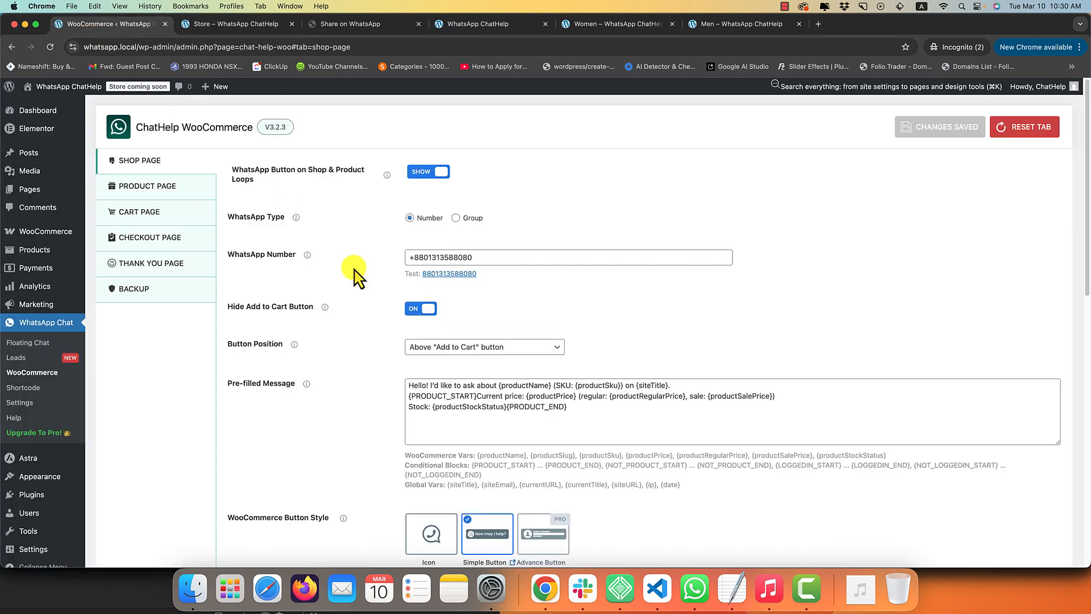
left_click(421, 308)
left_click(423, 346)
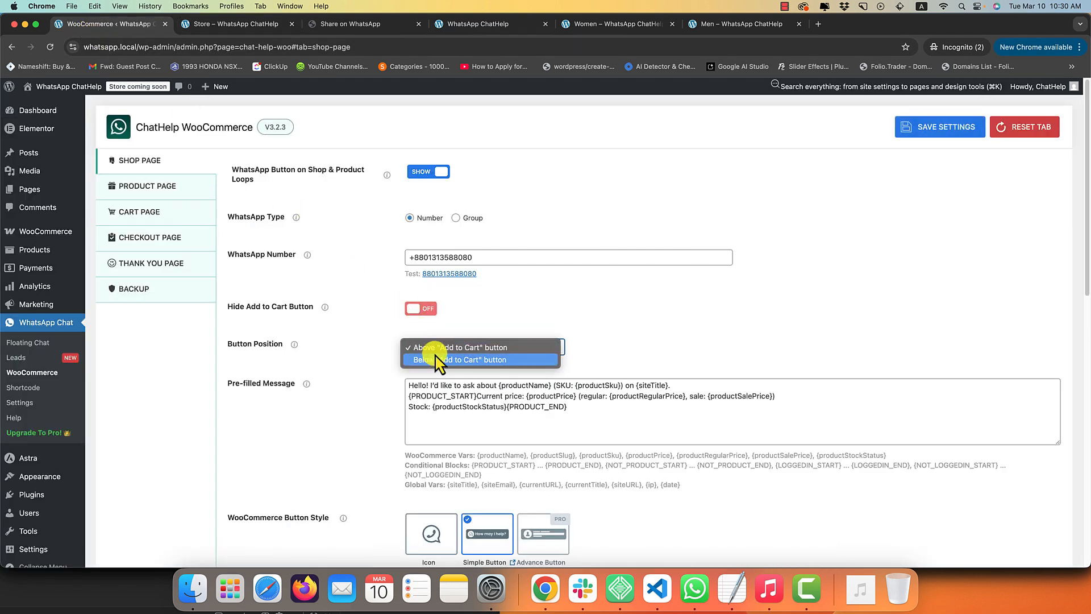
left_click(439, 359)
left_click(244, 23)
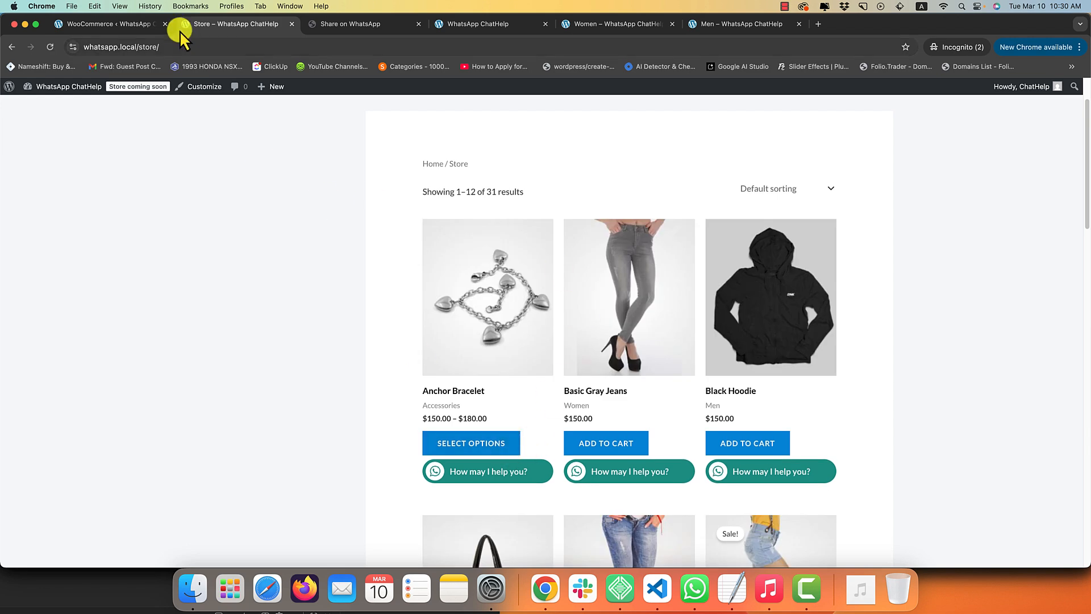
Hide the Add to Cart buttons again and reload the Store to check.
left_click(119, 6)
mouse_move(125, 198)
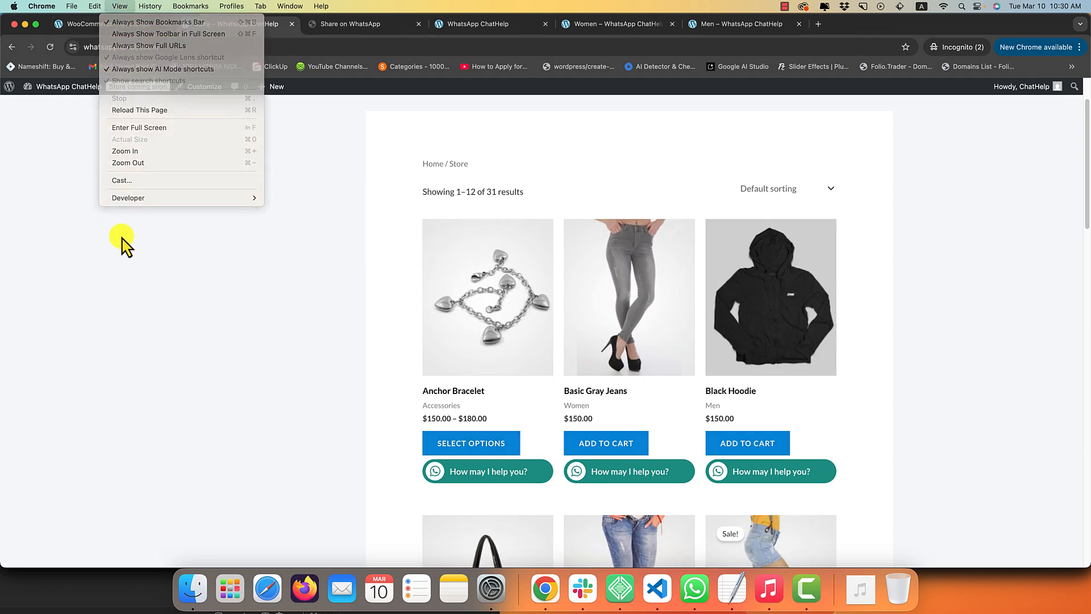
left_click(94, 24)
left_click(421, 310)
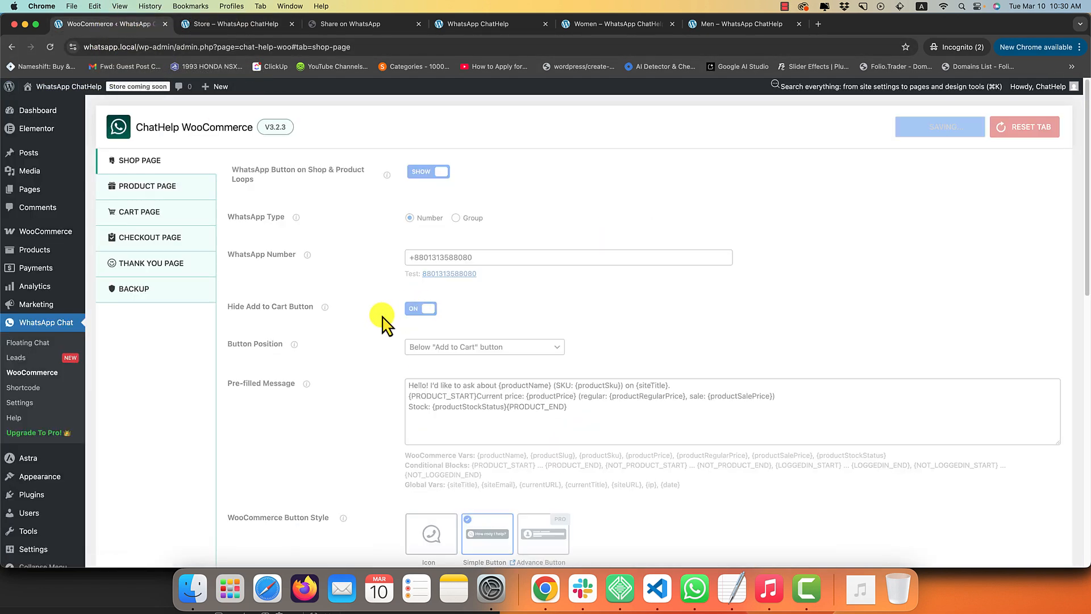
left_click(440, 345)
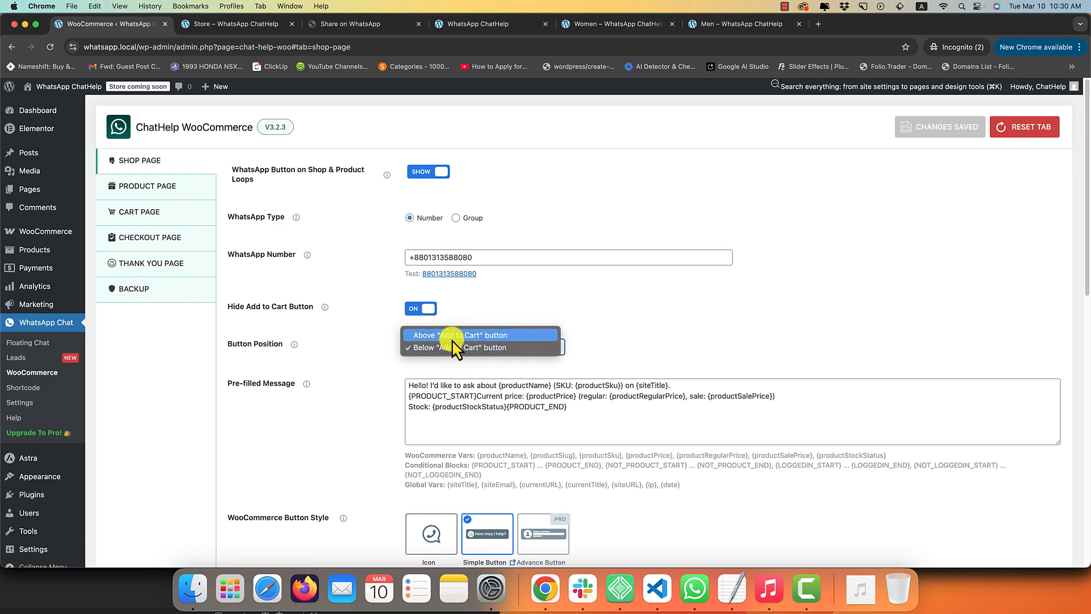
left_click(822, 258)
left_click(253, 24)
key("super+r")
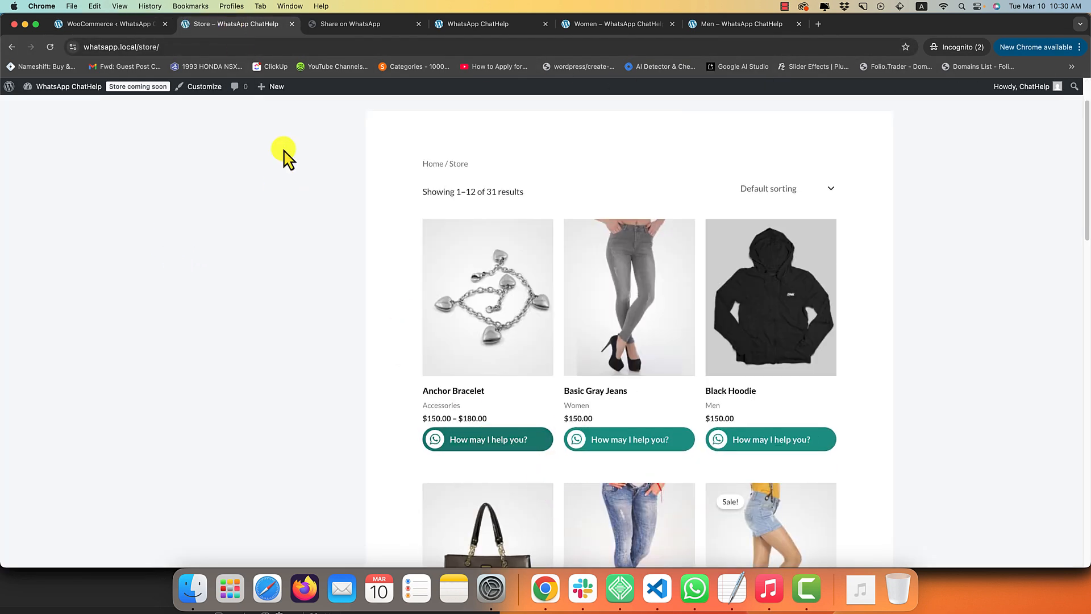
Set Button Position to Above "Add to Cart" button and reload the Store page.
left_click(148, 29)
left_click(483, 348)
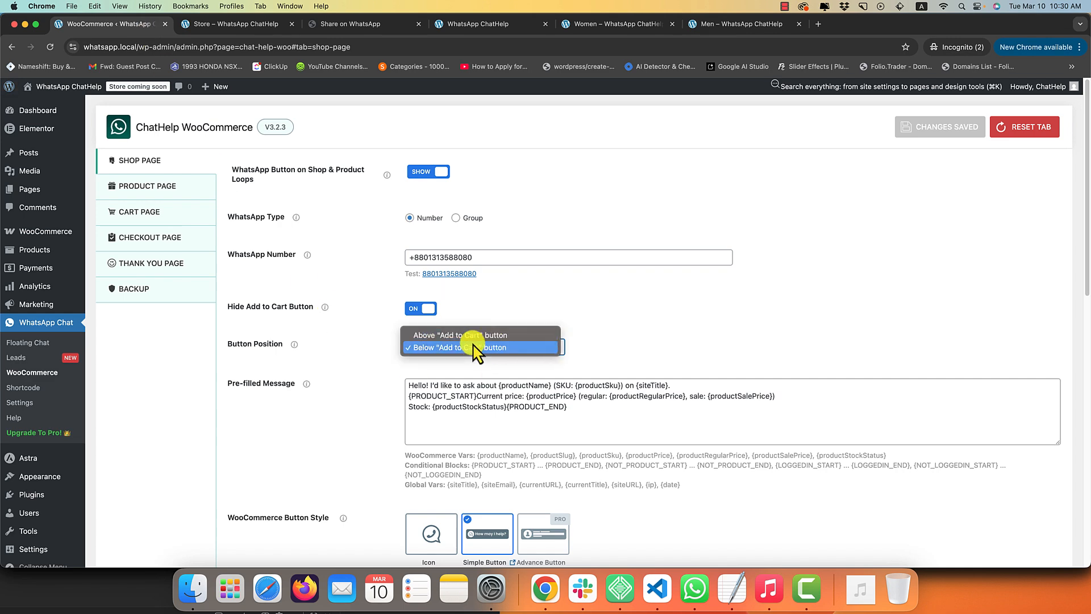
left_click(495, 334)
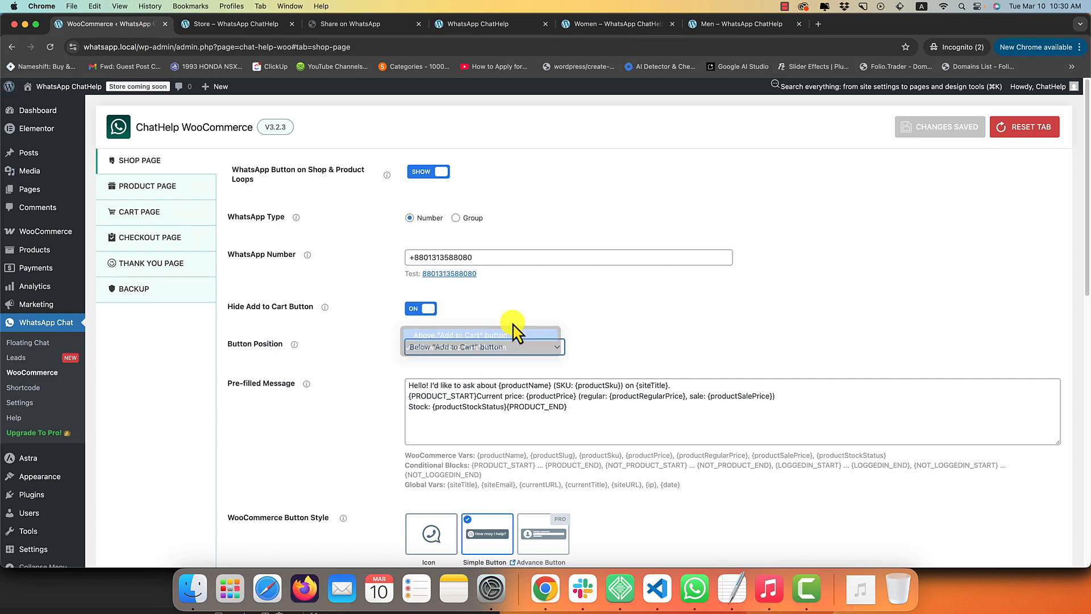
left_click(244, 24)
key("super+r")
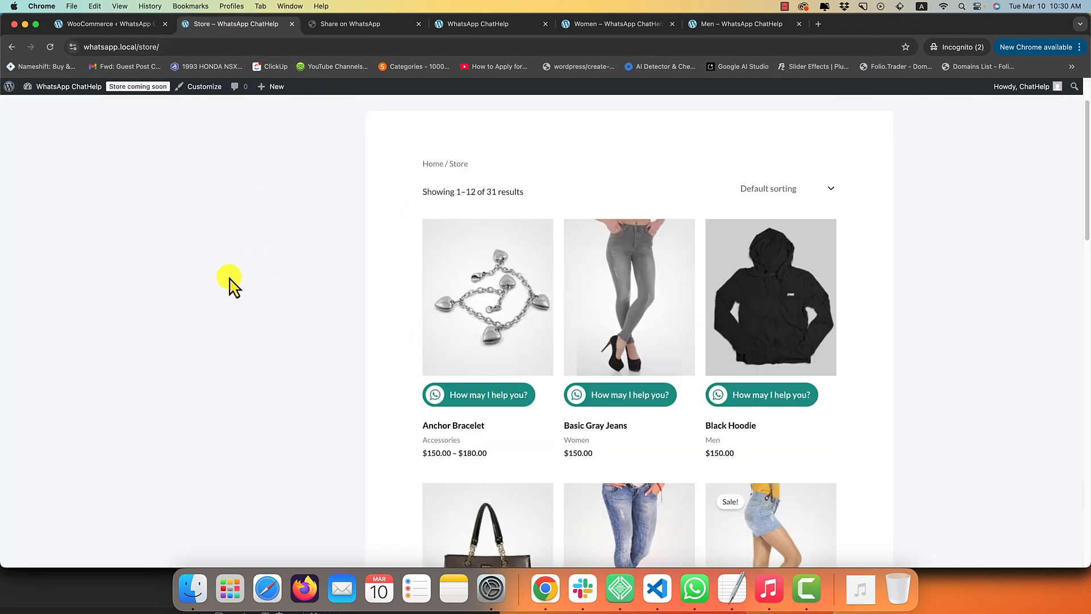
Select the product placeholders in the Pre-filled Message and the matching Anchor Bracelet WhatsApp draft.
left_click(107, 23)
scroll(353, 387, "down", 1)
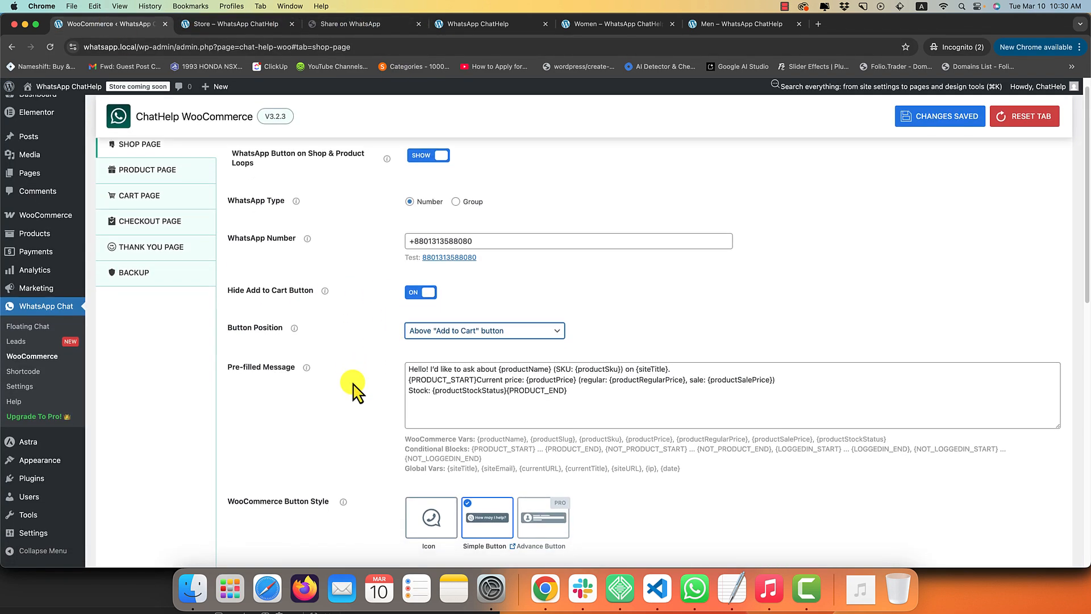
left_click_drag(638, 387, 397, 365)
left_click(518, 373)
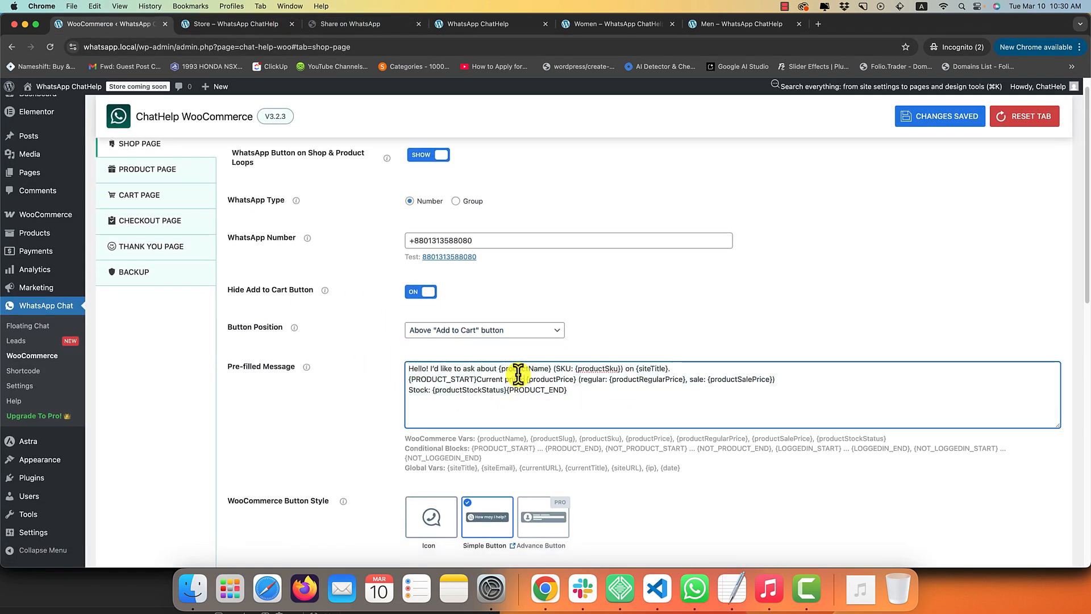
left_click_drag(518, 373, 644, 369)
left_click(696, 590)
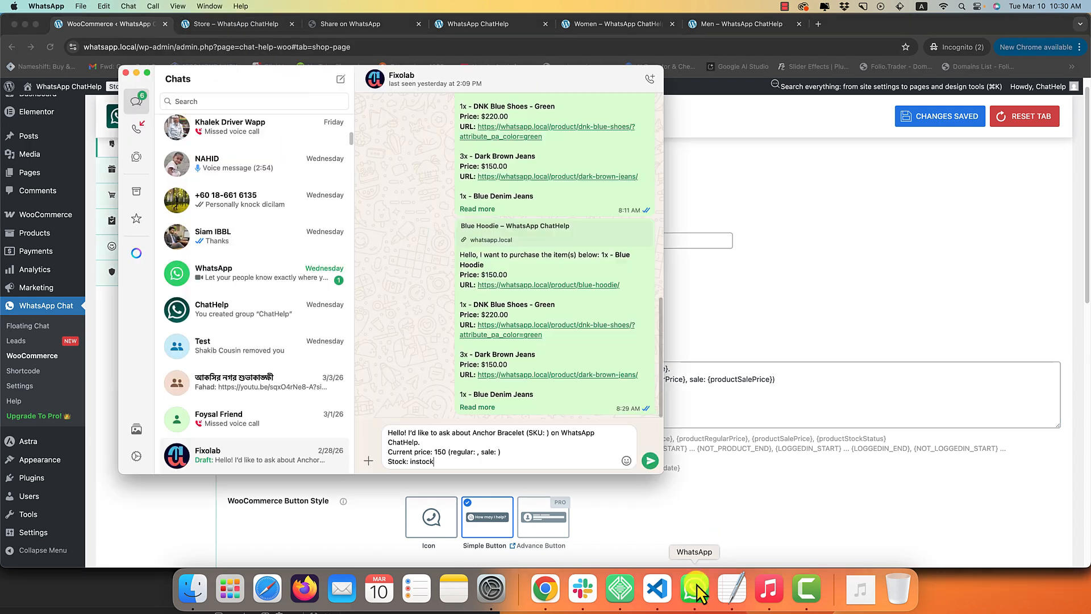
left_click_drag(483, 455, 356, 418)
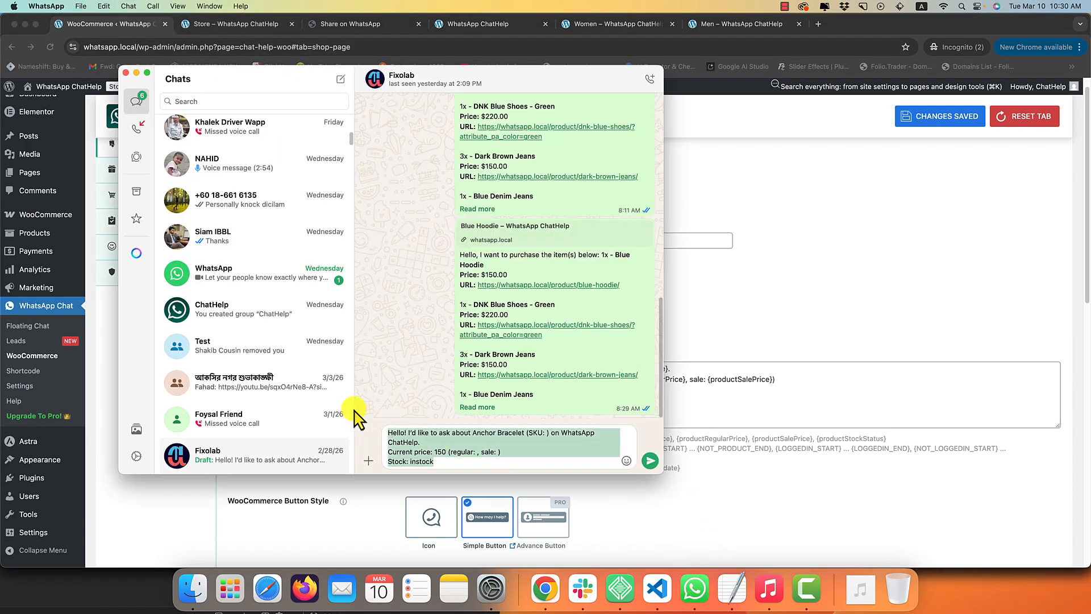
Check the productName variable against the draft's blank SKU, regular and sale prices.
left_click(515, 461)
left_click(847, 390)
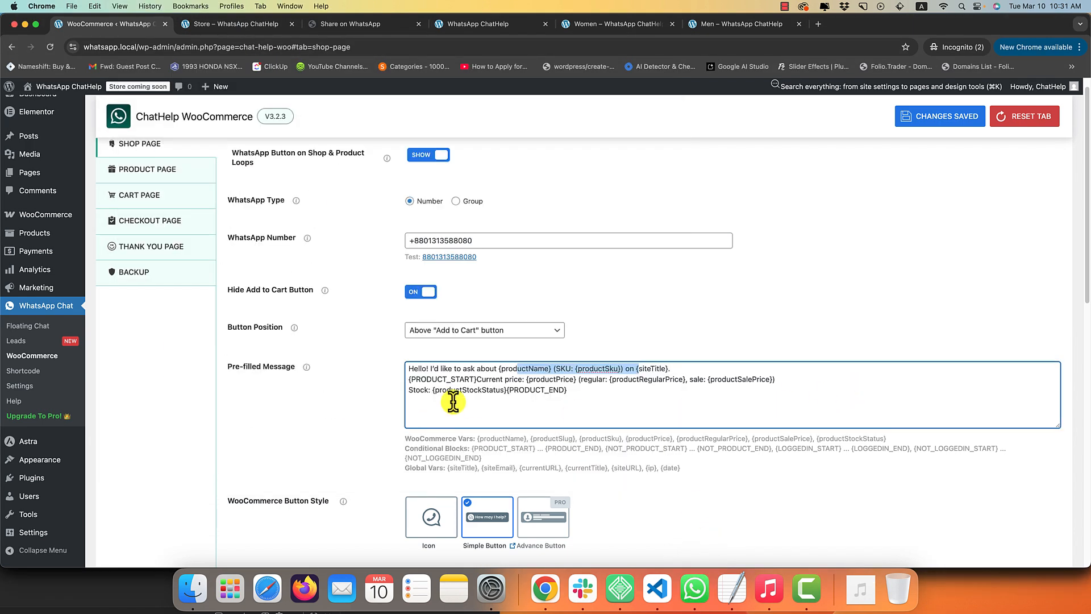
left_click(613, 401)
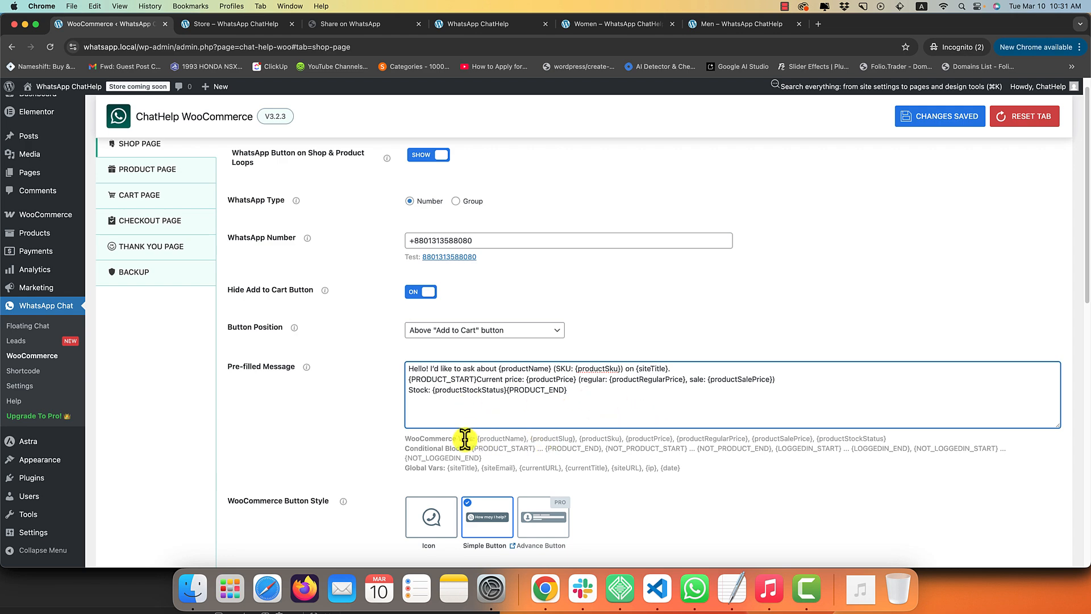
double_click(486, 439)
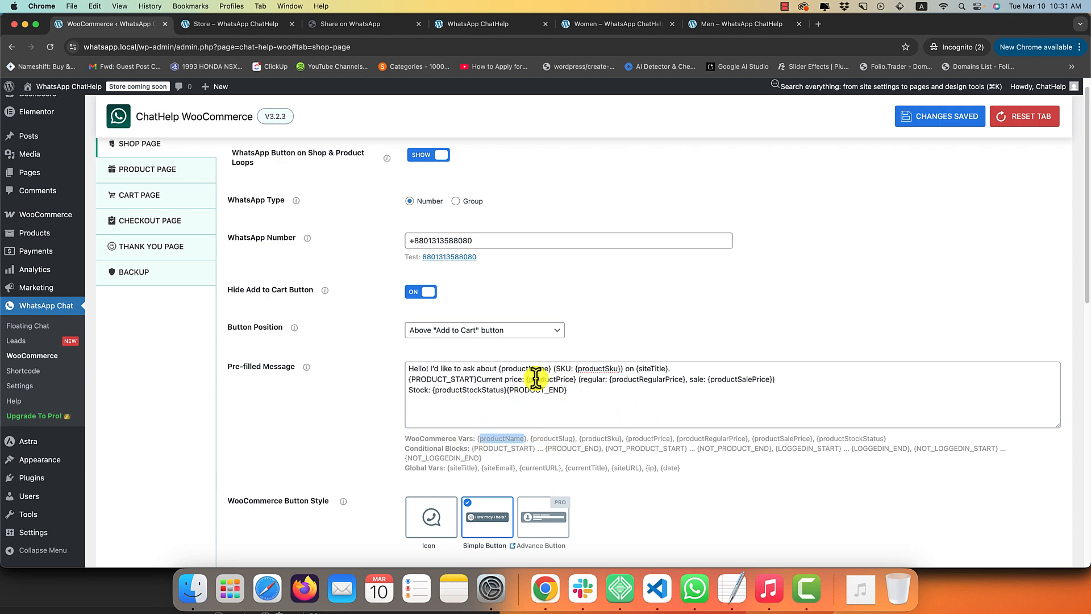
left_click(694, 589)
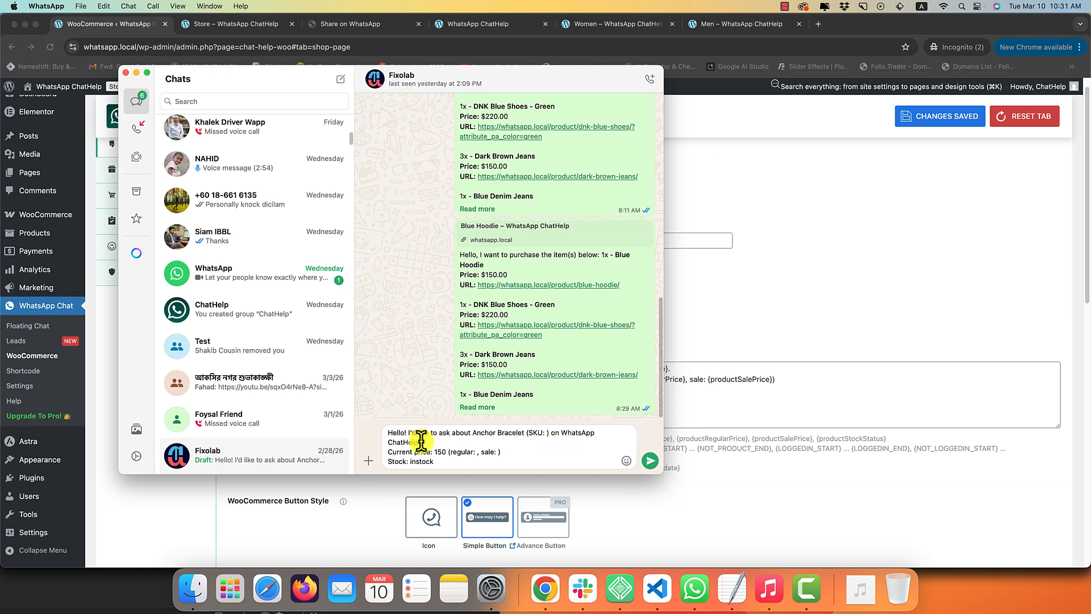
left_click(750, 477)
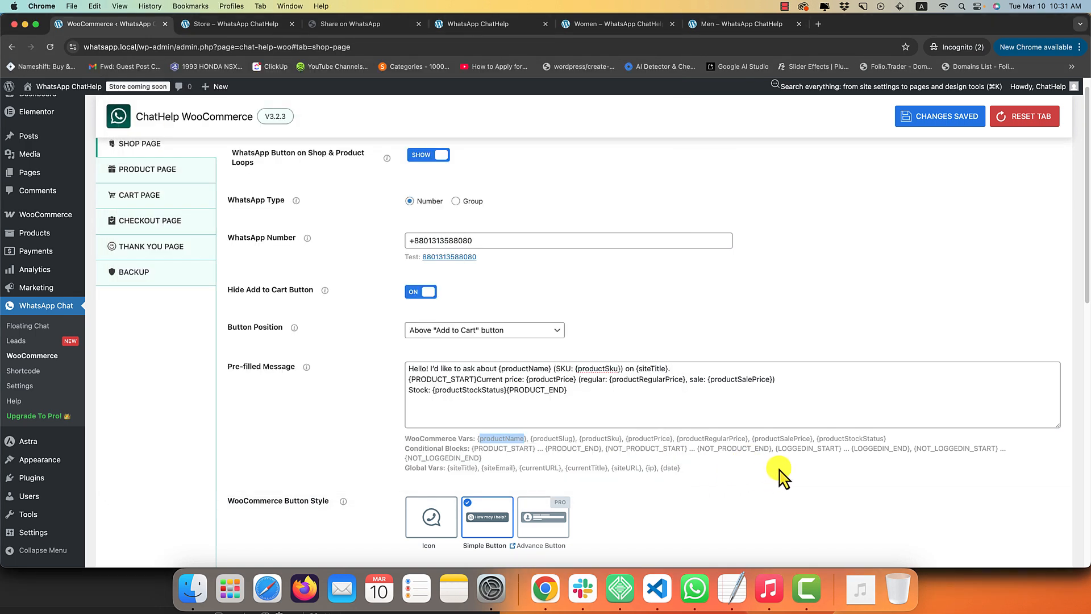
left_click(668, 397)
scroll(607, 422, "down", 1)
scroll(610, 422, "down", 4)
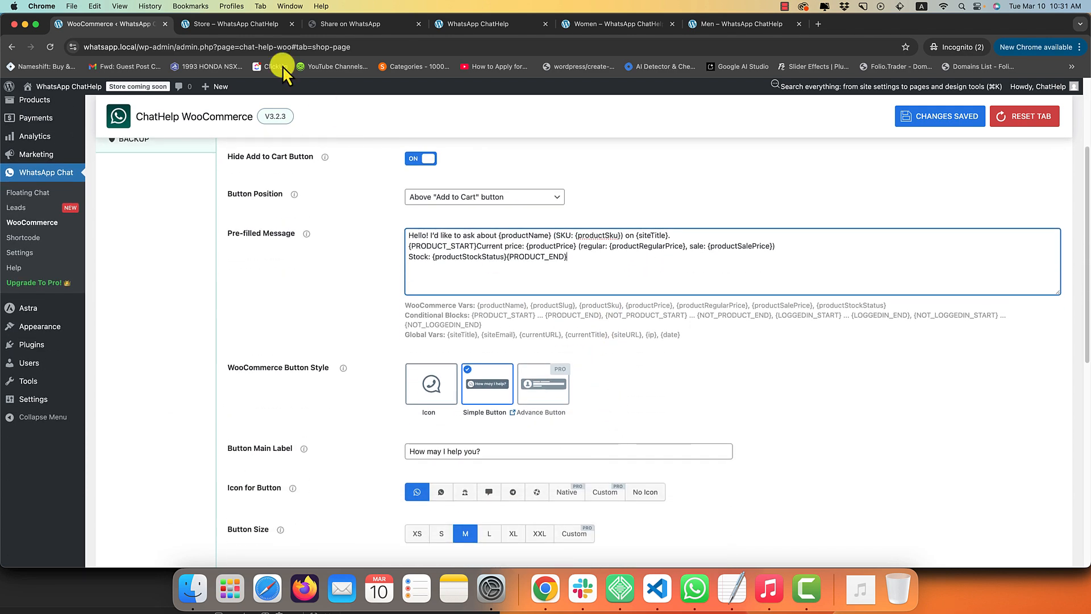
Resend Anchor Bracelet's WhatsApp enquiry from the Store and inspect the draft's empty price fields.
left_click(236, 24)
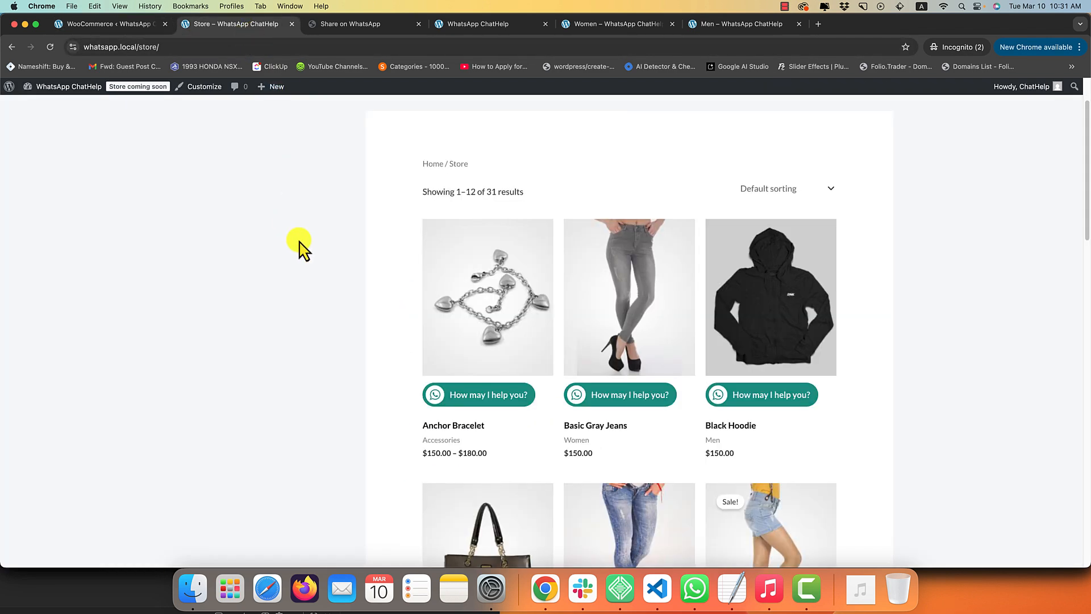
left_click(435, 398)
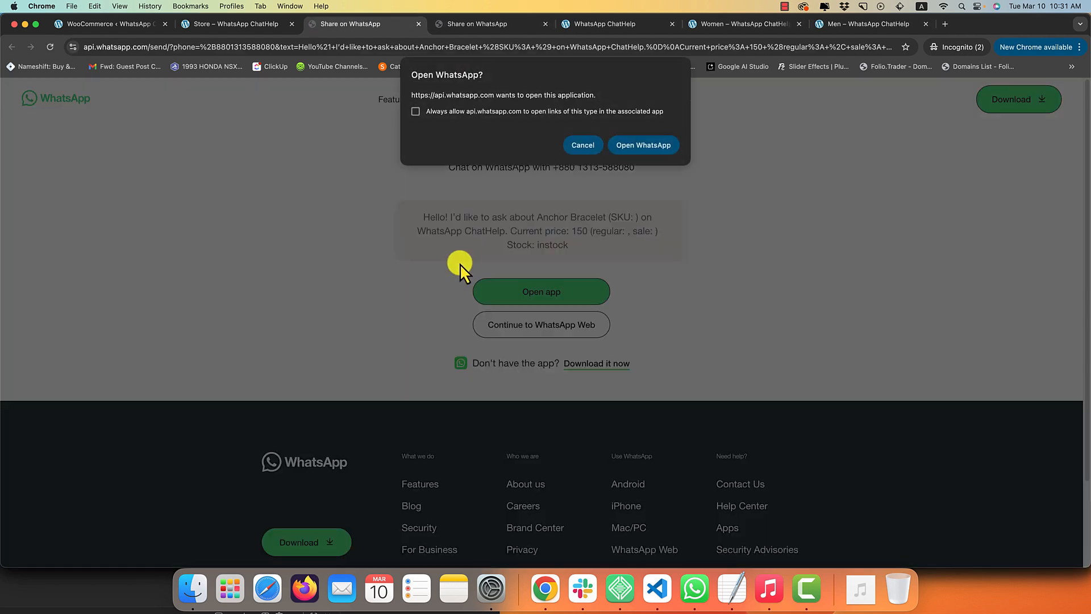
left_click(642, 145)
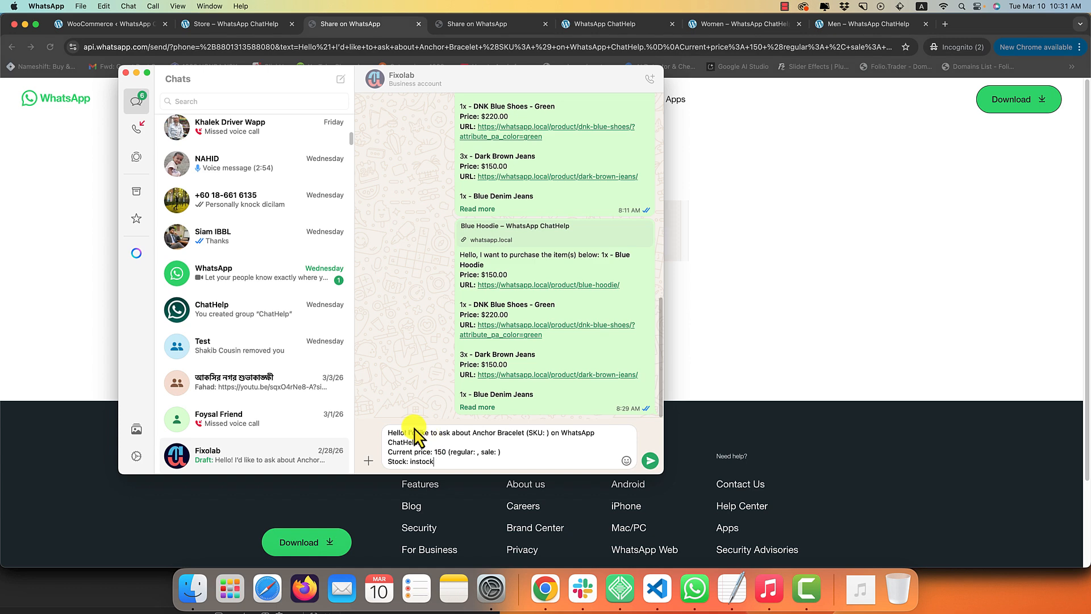
mouse_move(418, 432)
left_mouse_down()
mouse_move(499, 467)
mouse_move(411, 434)
left_mouse_up()
left_click(3, 185)
left_click(236, 33)
scroll(701, 285, "down", 3)
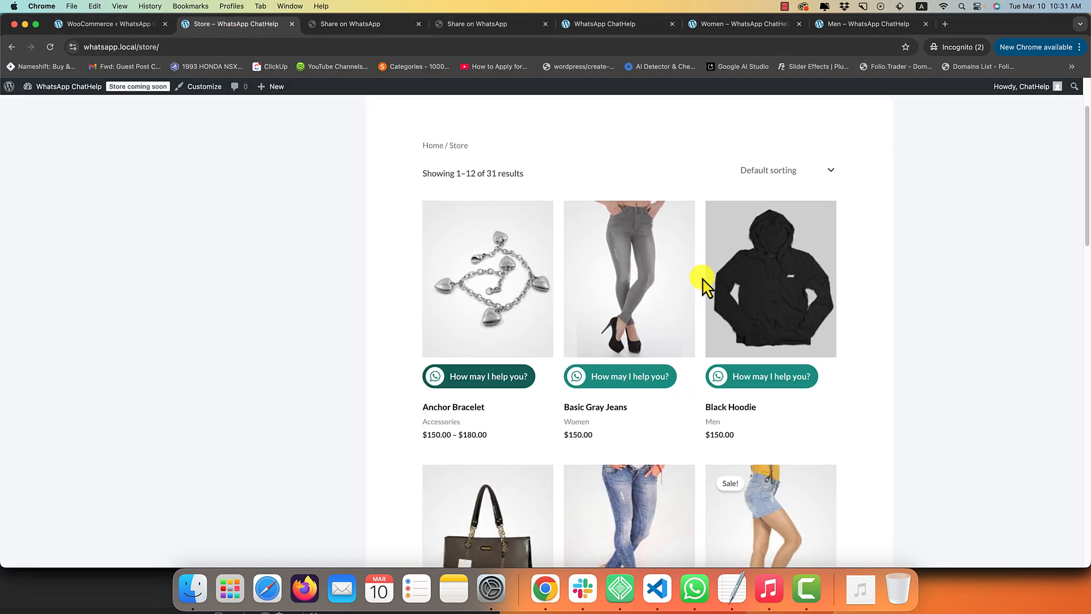
left_click(131, 25)
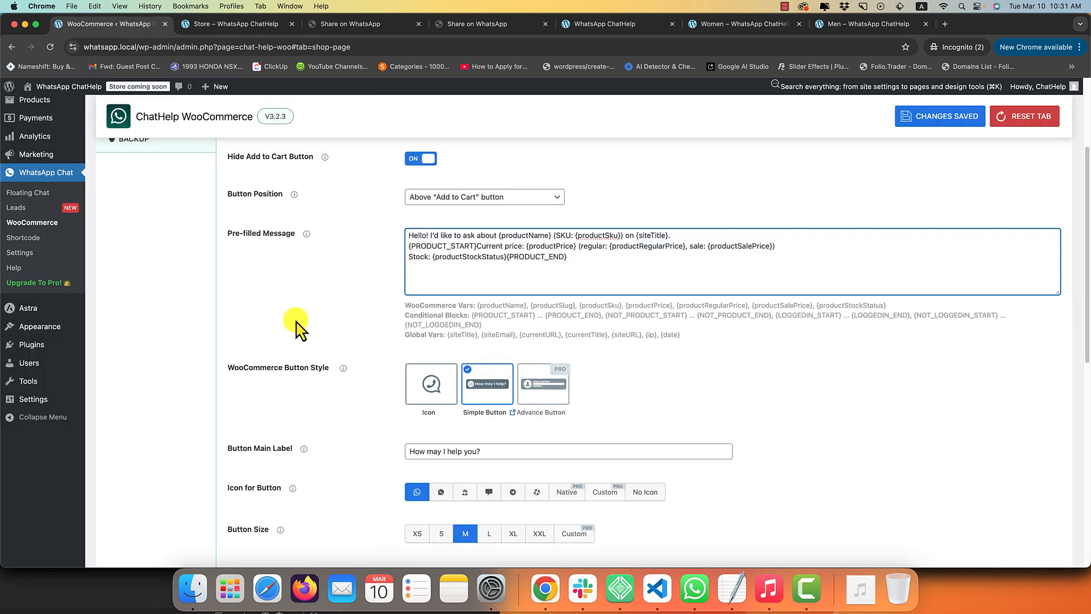
Switch the WhatsApp button style to Icon and reload the Store to preview.
scroll(391, 355, "down", 4)
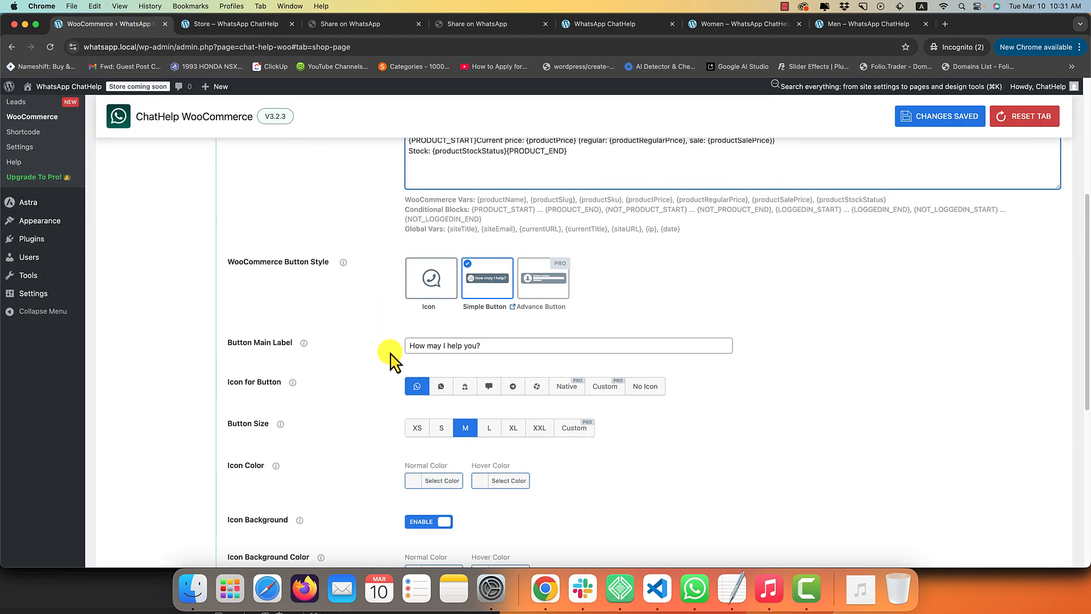
scroll(402, 322, "up", 1)
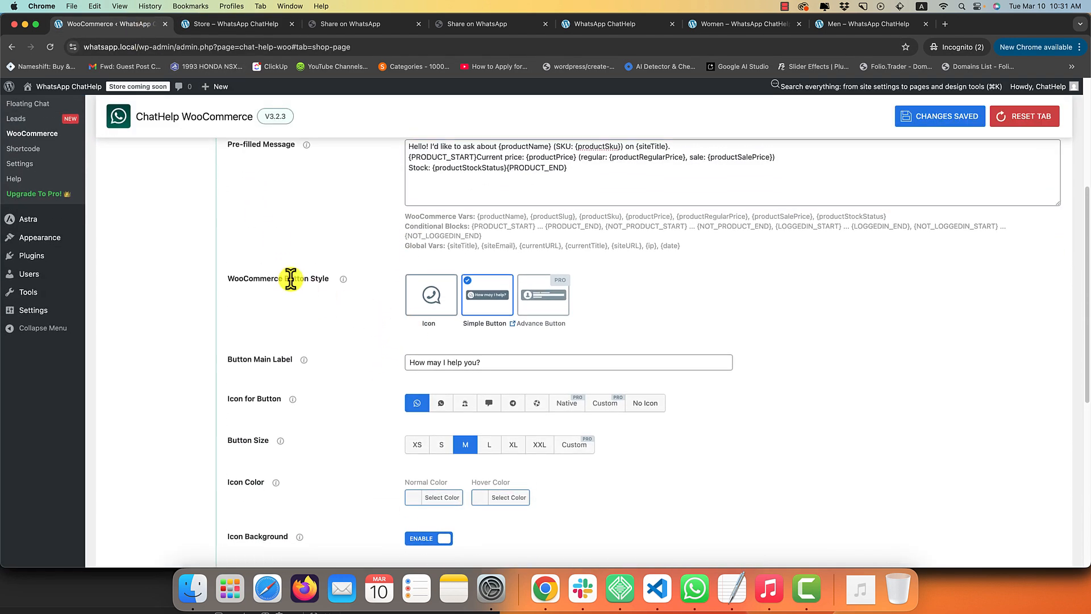
left_click(441, 307)
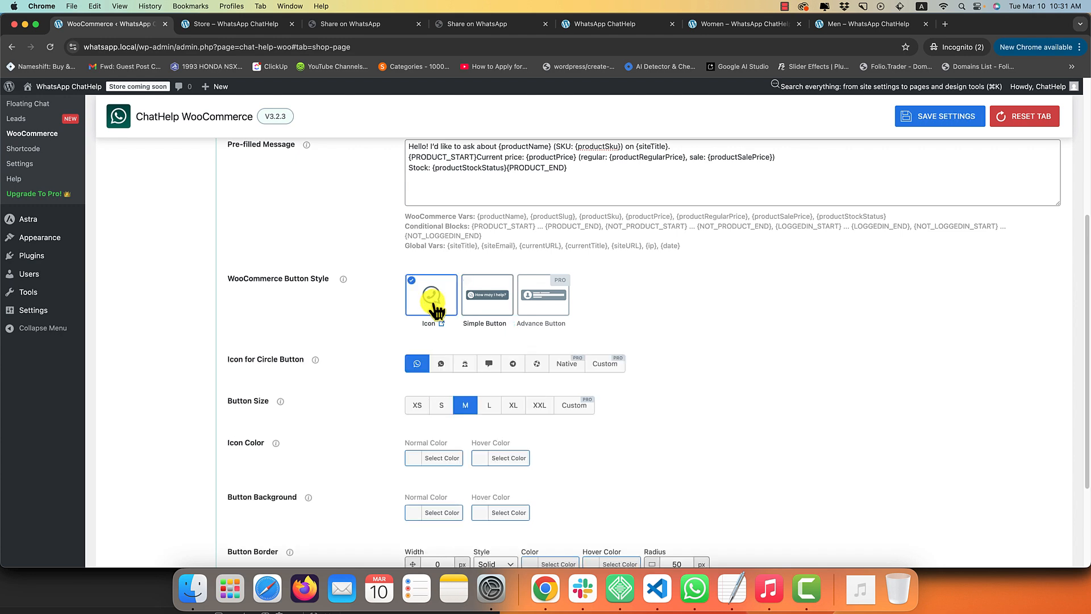
left_click(250, 24)
right_click(250, 208)
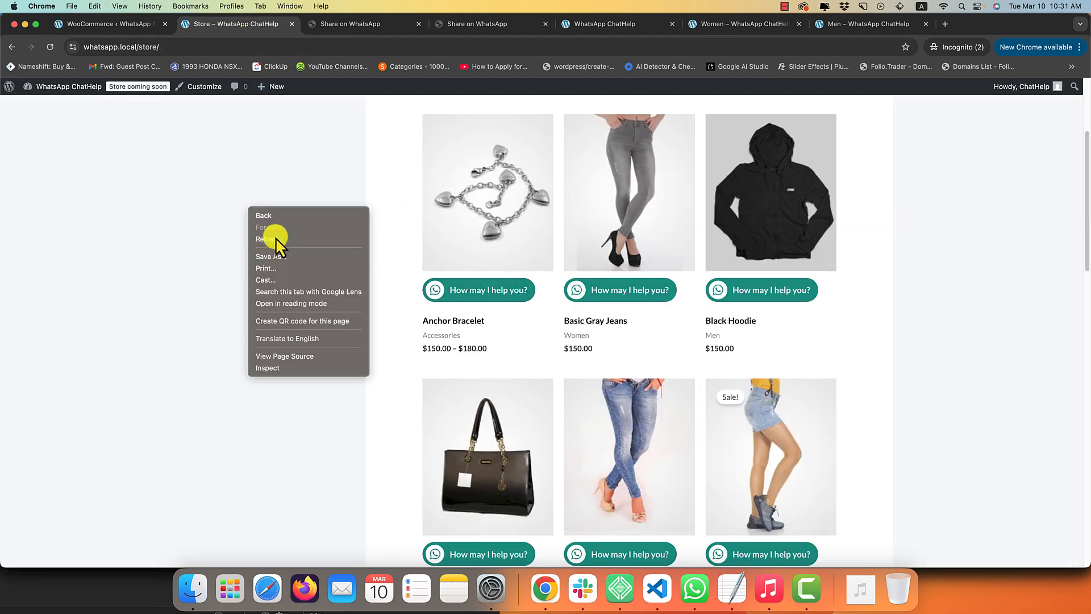
left_click(276, 238)
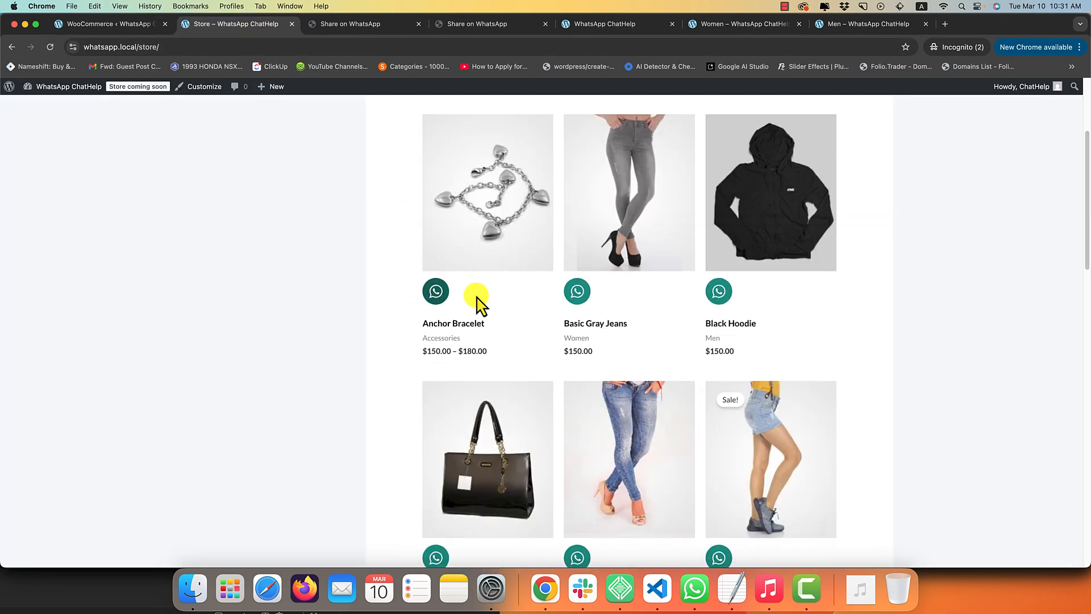
Change the button style back to Simple Button and view the Store again.
left_click(114, 24)
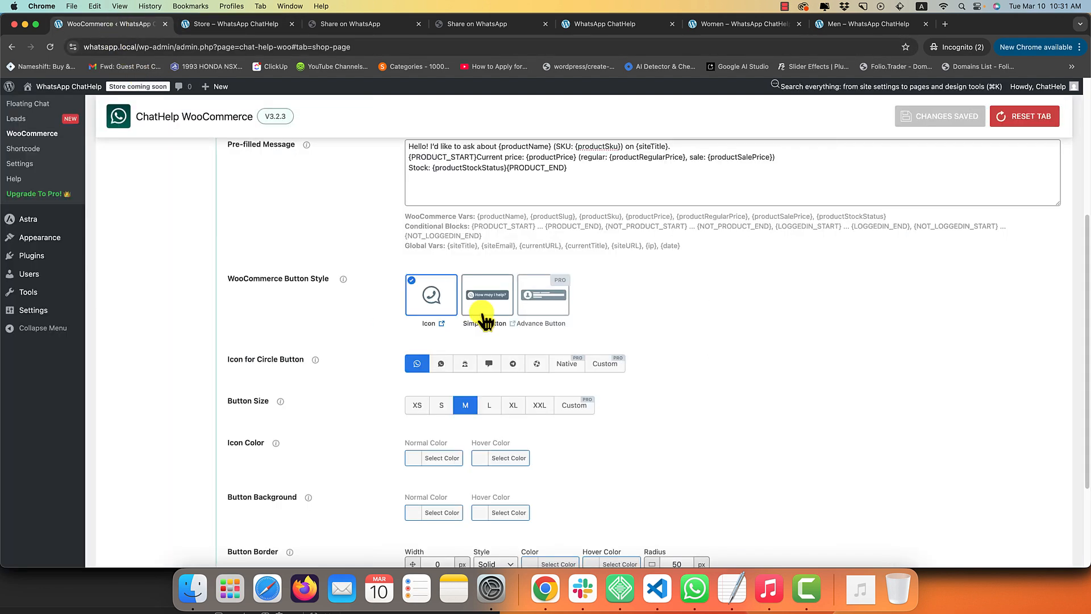
left_click(488, 304)
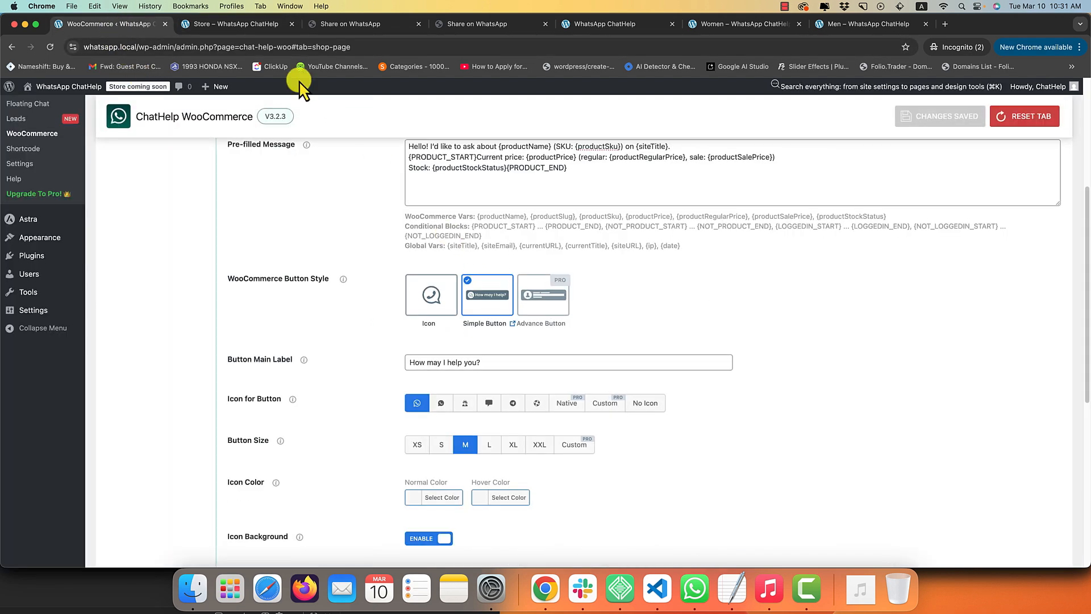
left_click(228, 24)
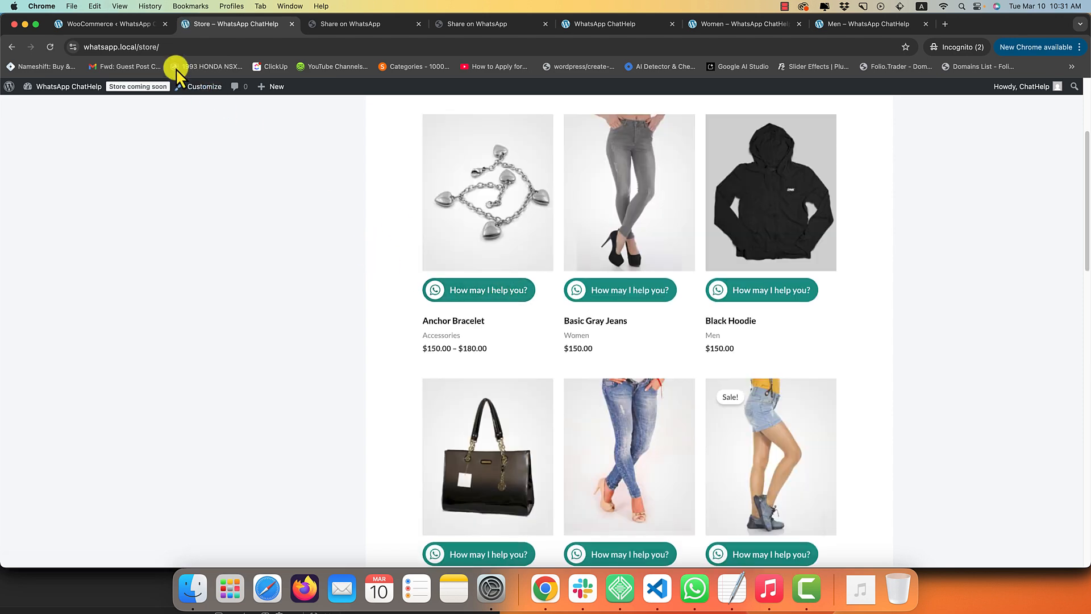
Relabel the shop button 'Ask on whatsapp', pick the second WhatsApp icon, save, and preview the store.
left_click(139, 26)
scroll(341, 297, "down", 1)
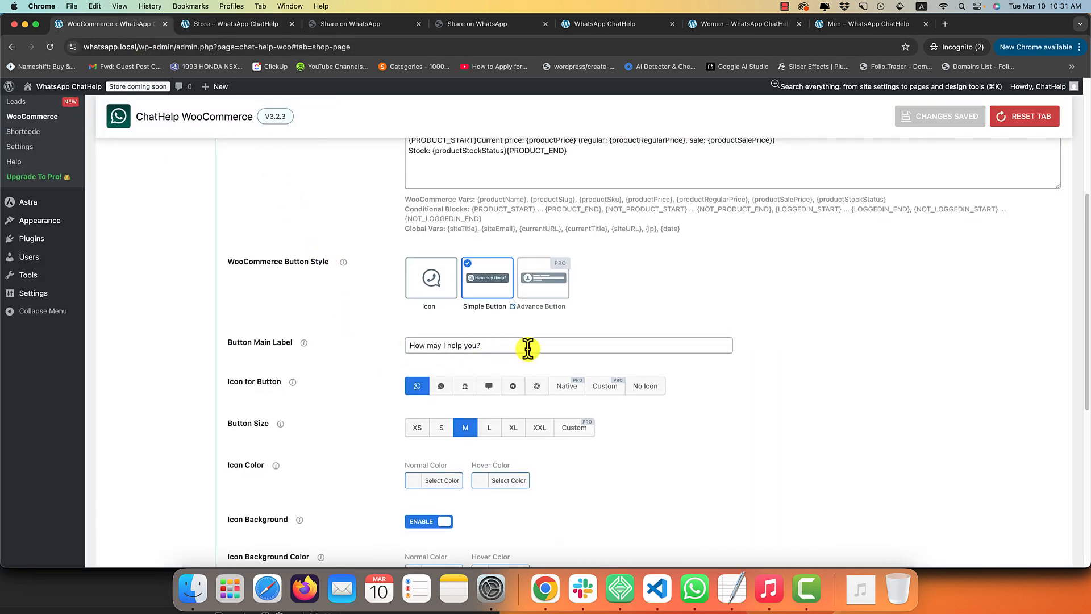
left_click_drag(523, 348, 317, 343)
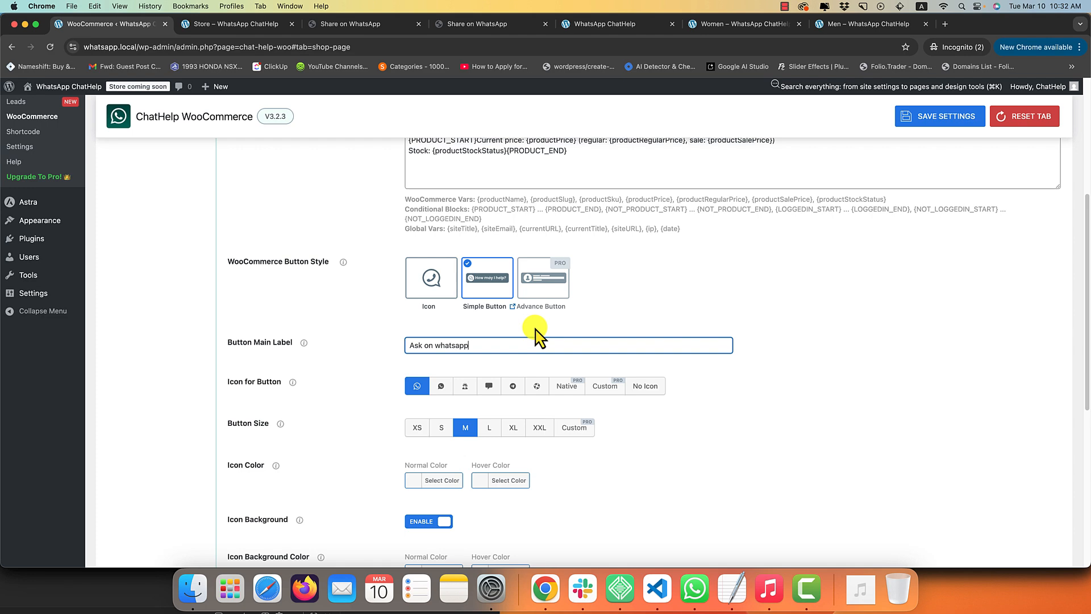
left_click(441, 388)
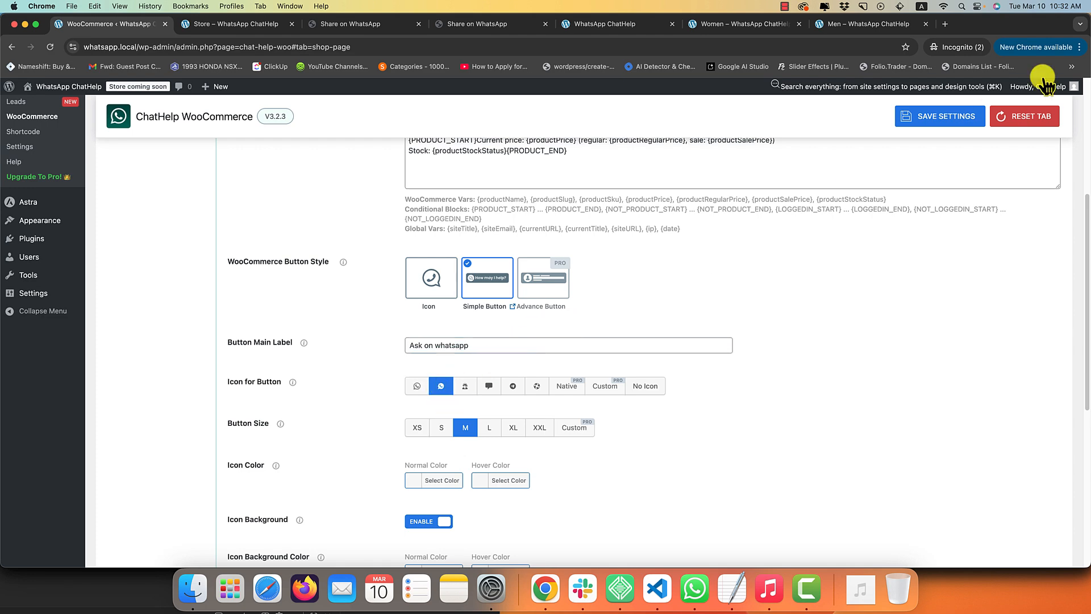
left_click(943, 115)
left_click(268, 24)
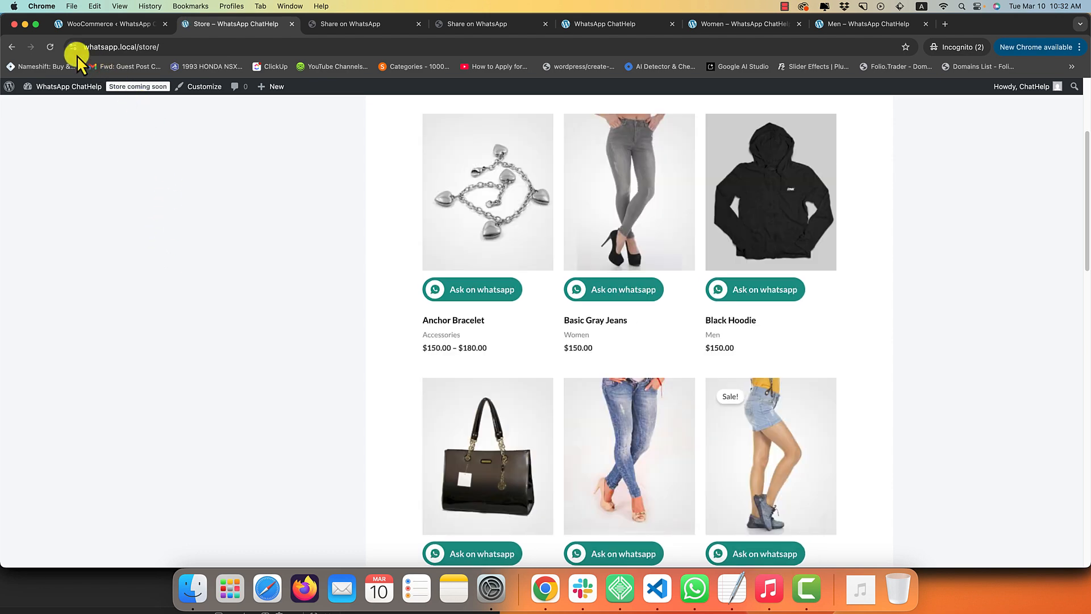
left_click(92, 25)
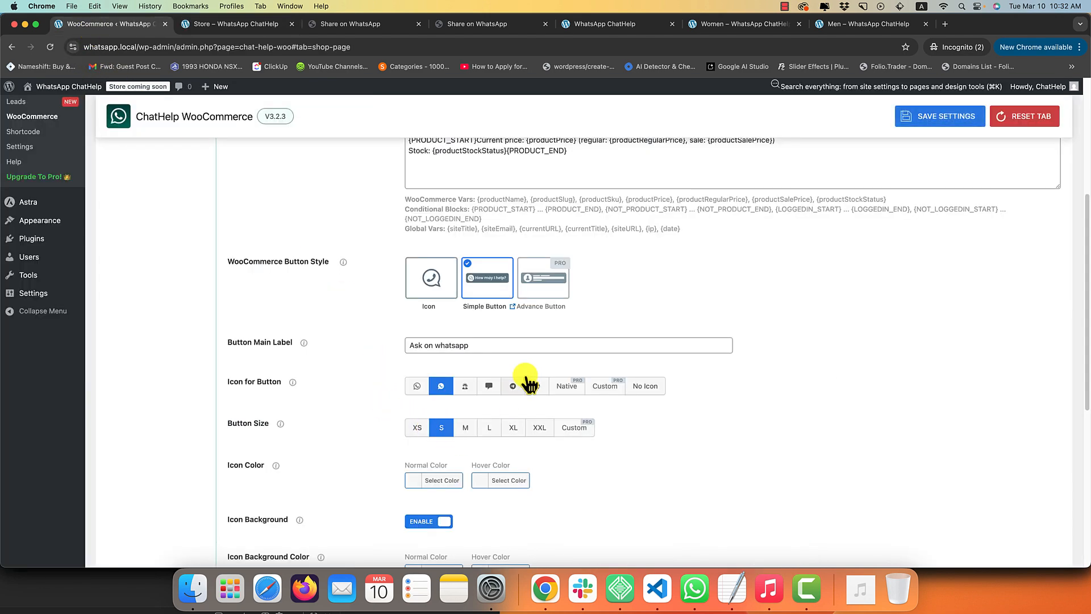
Reload the store to preview, then open and close the Icon Color Normal picker without choosing a colour.
left_click(237, 29)
key("super+r")
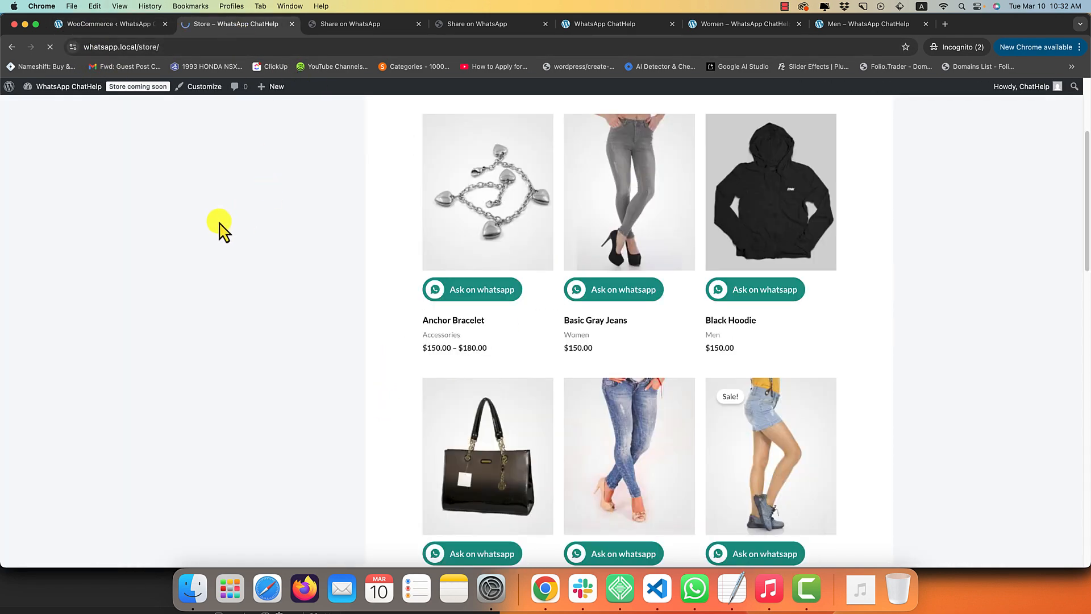
left_click(88, 20)
scroll(317, 382, "down", 5)
left_click(446, 343)
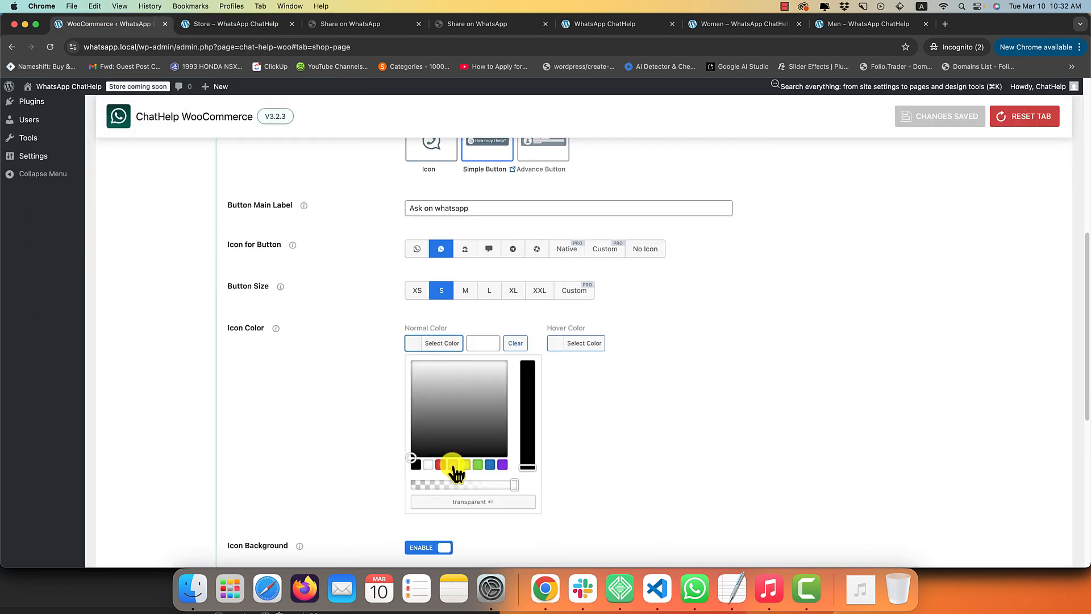
left_click(774, 381)
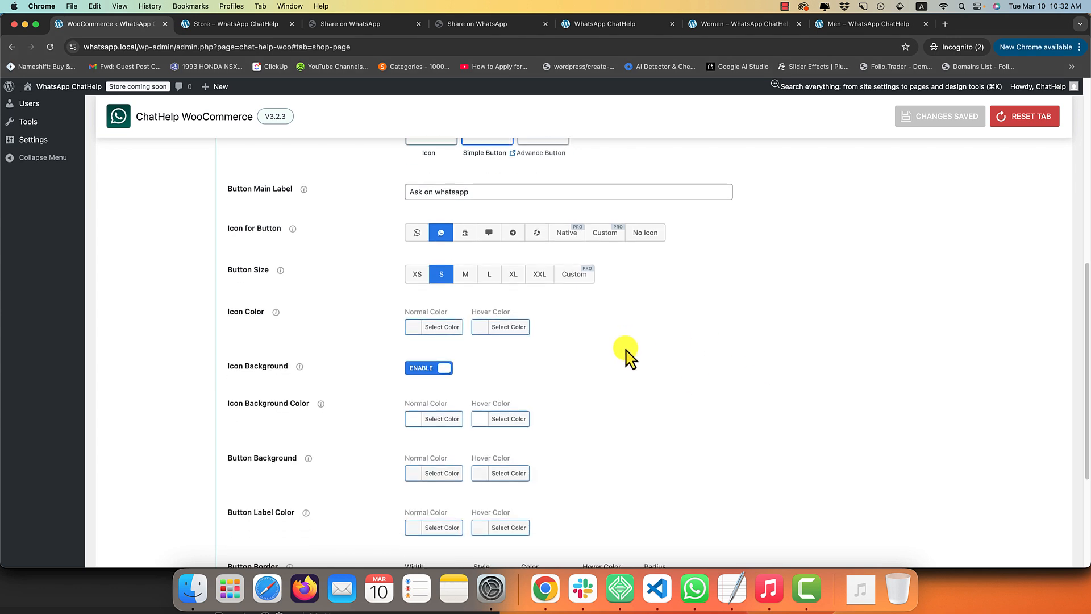
scroll(591, 358, "down", 4)
Change the Button Border radius from 50 to 15, save, and reload the store to preview it.
scroll(421, 290, "down", 4)
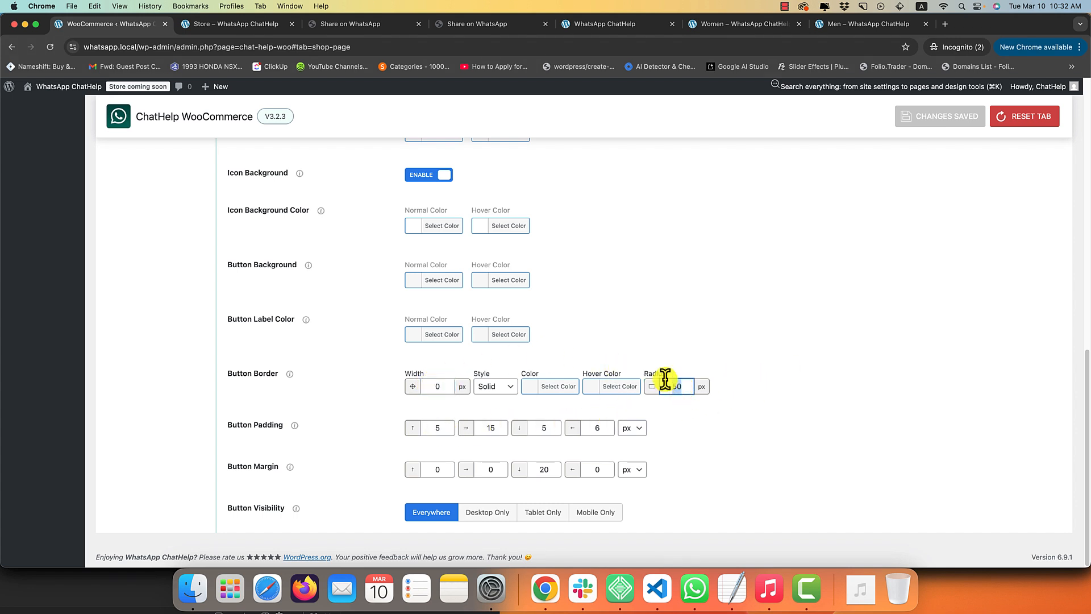
type("5")
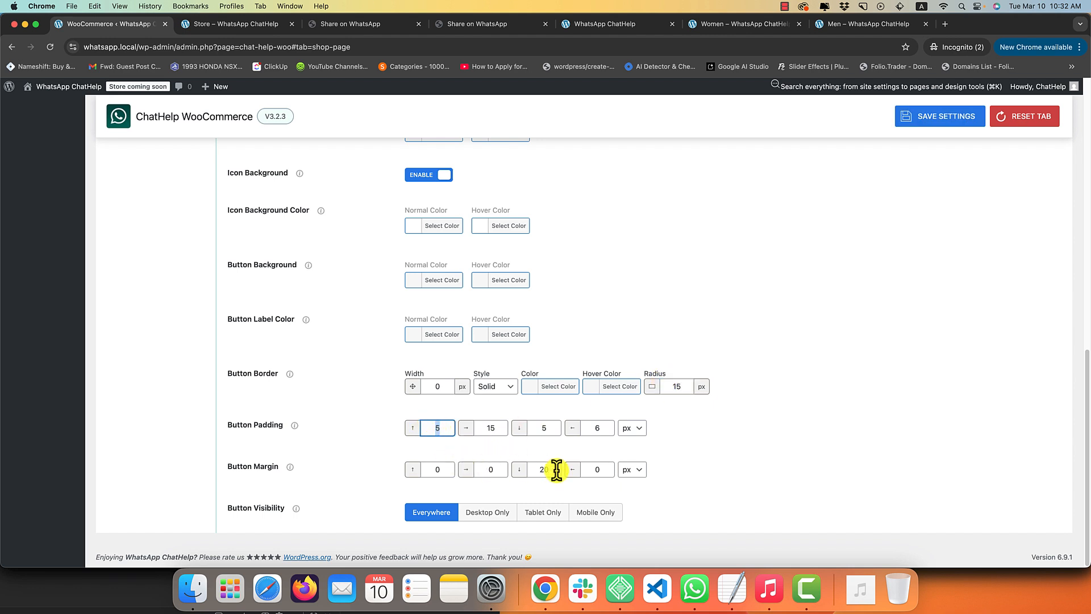
key("super+s")
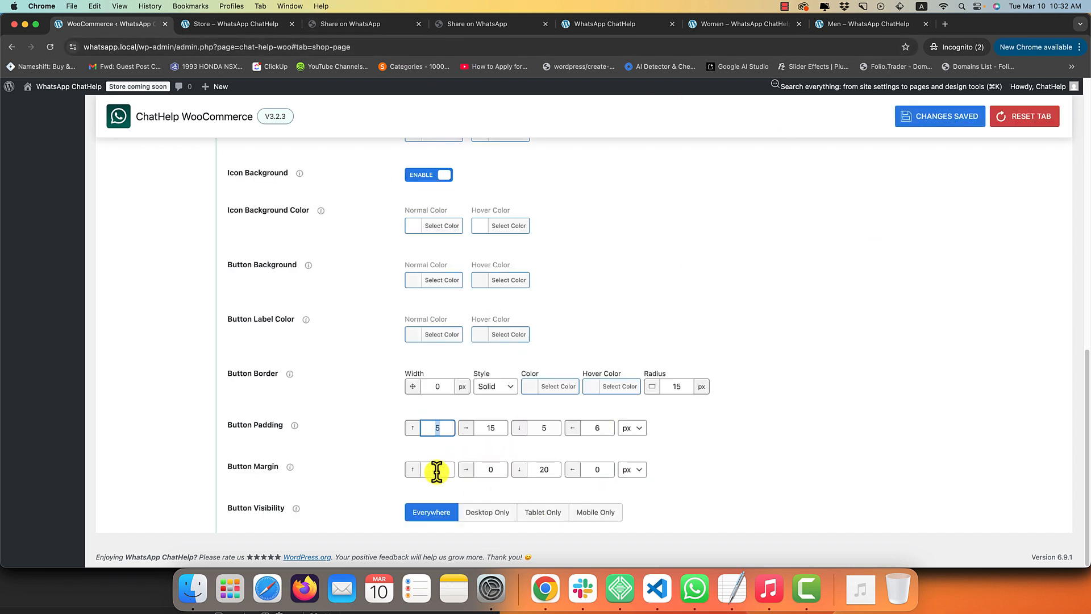
left_click(228, 25)
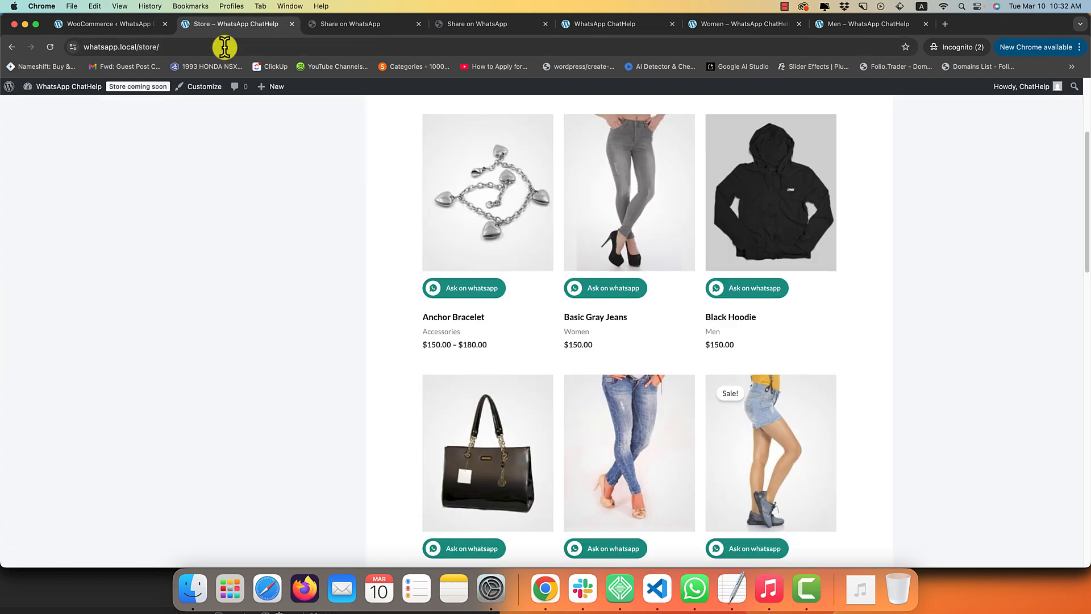
right_click(208, 170)
left_click(219, 196)
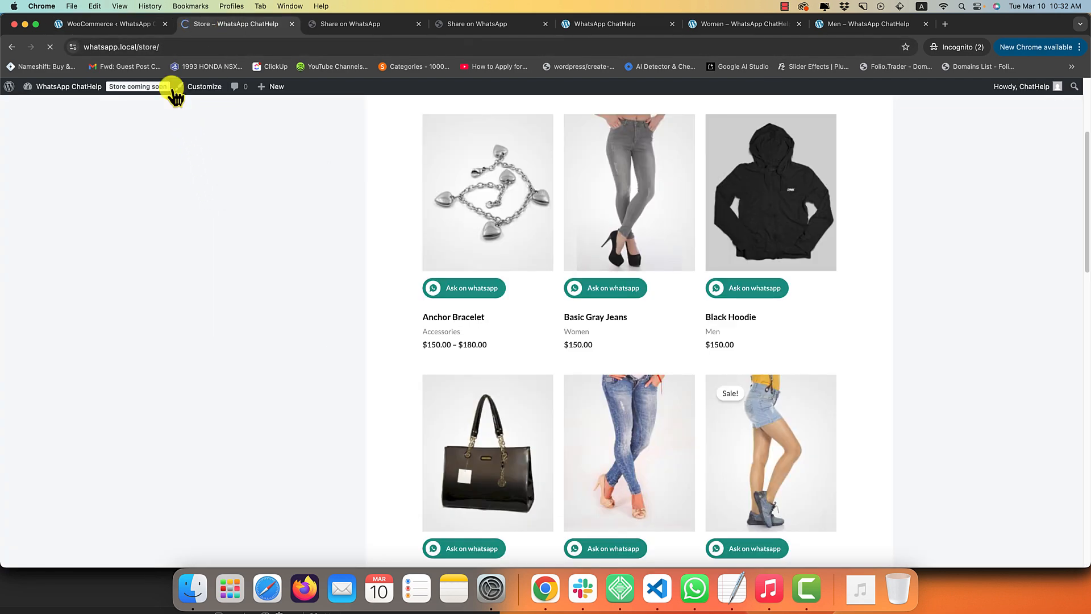
left_click(91, 24)
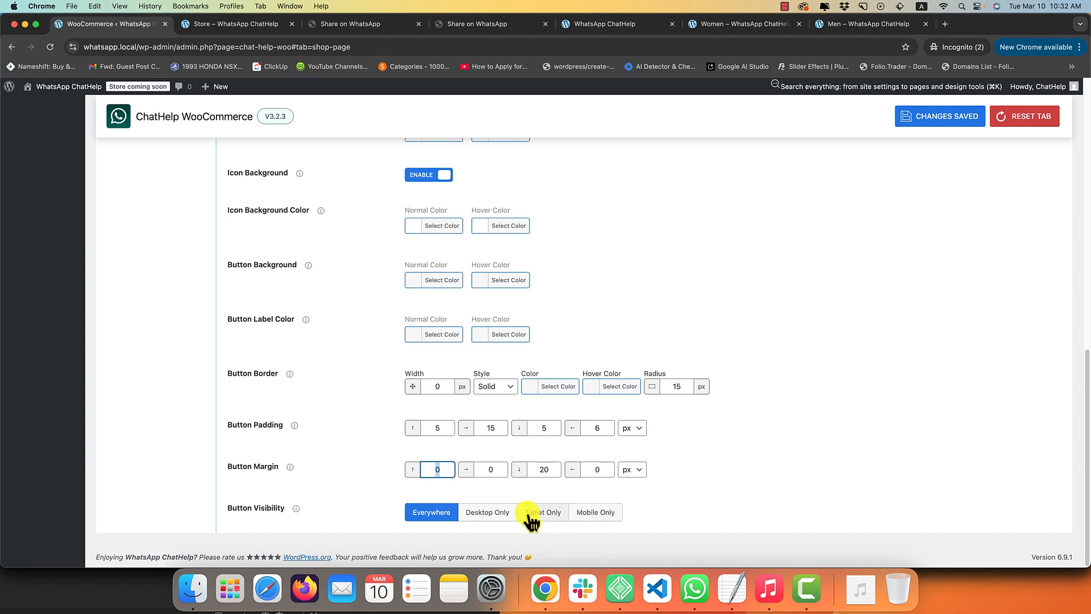
Set Button Visibility to Mobile Only, save, and test the store at a phone-sized window width.
left_click(591, 512)
key("super+s")
left_click(257, 22)
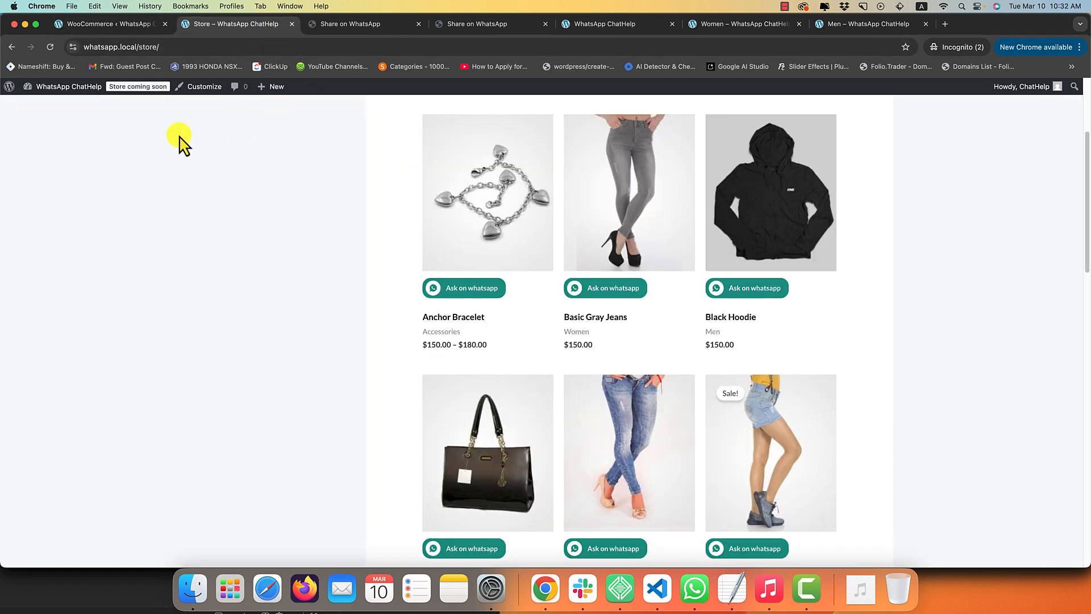
key("super+r")
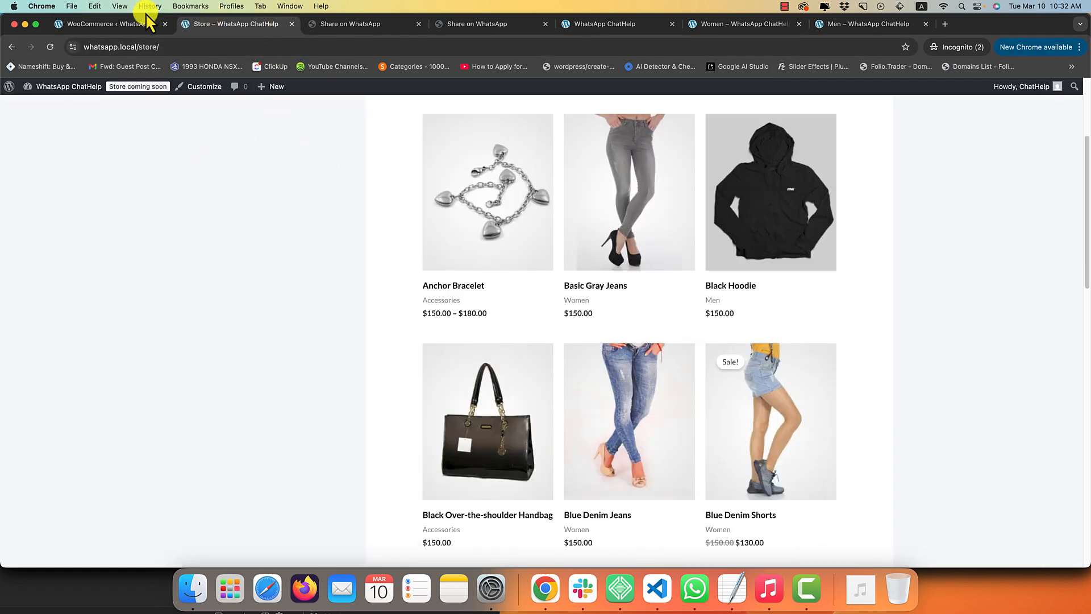
left_click_drag(911, 226, 3, 205)
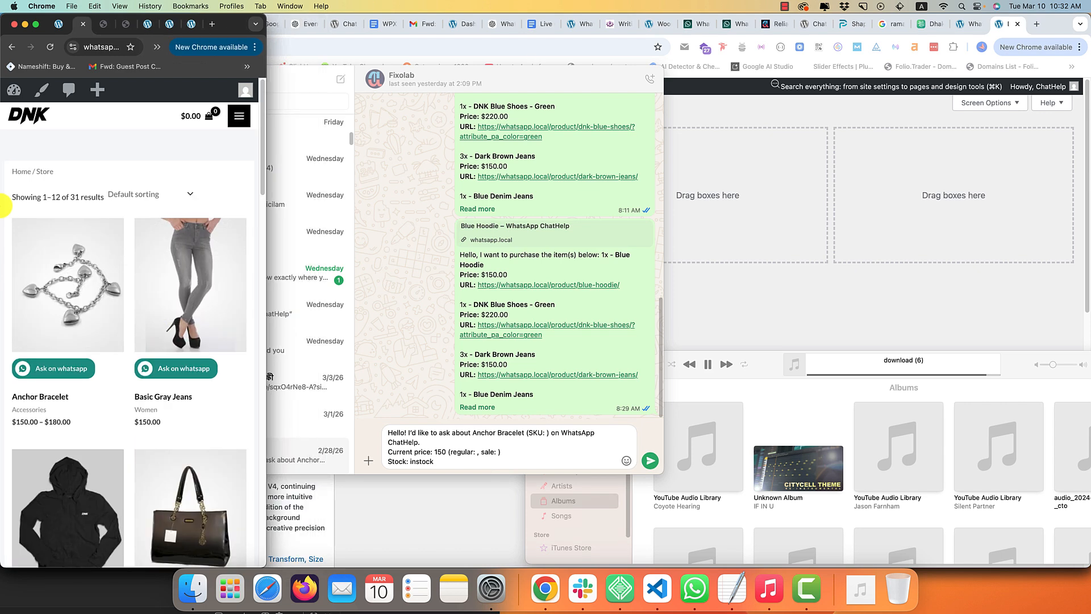
left_click_drag(266, 255, 1085, 257)
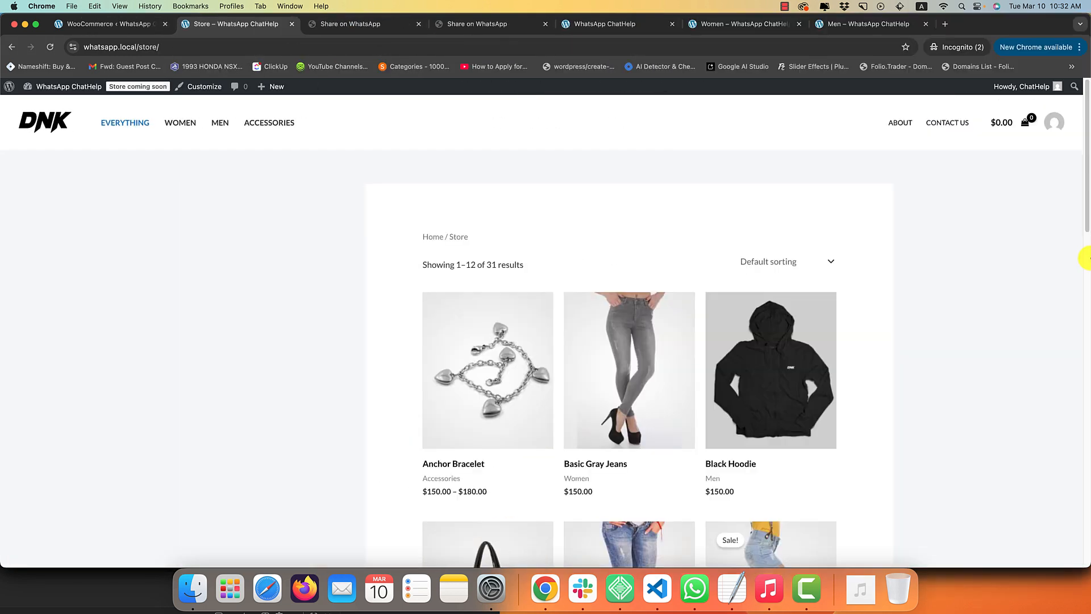
Set Button Visibility back to Everywhere and reload the store.
left_click(139, 24)
left_click(432, 512)
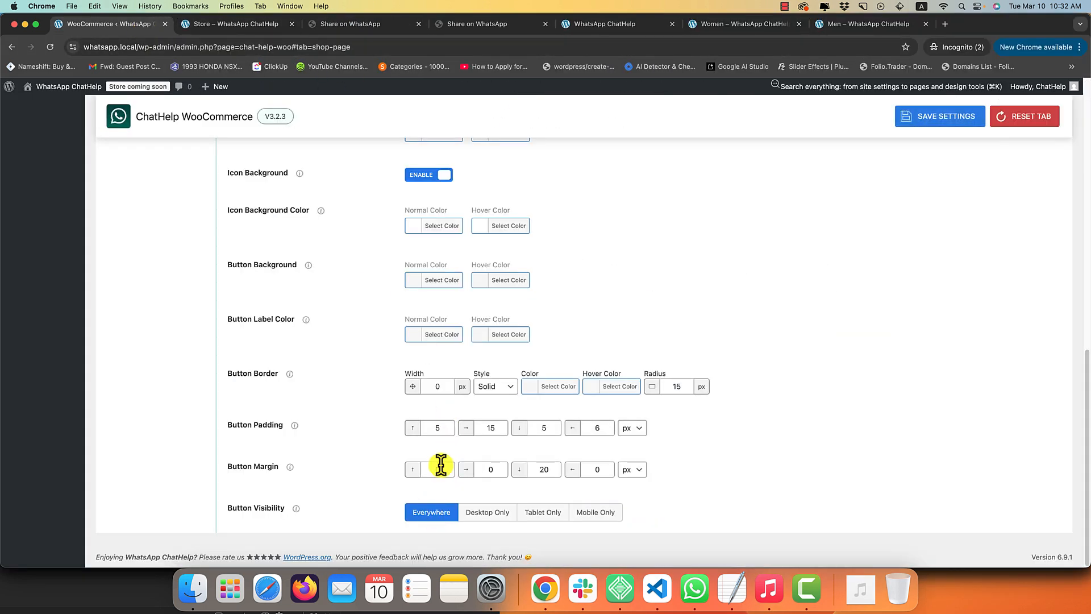
left_click(218, 29)
key("super+r")
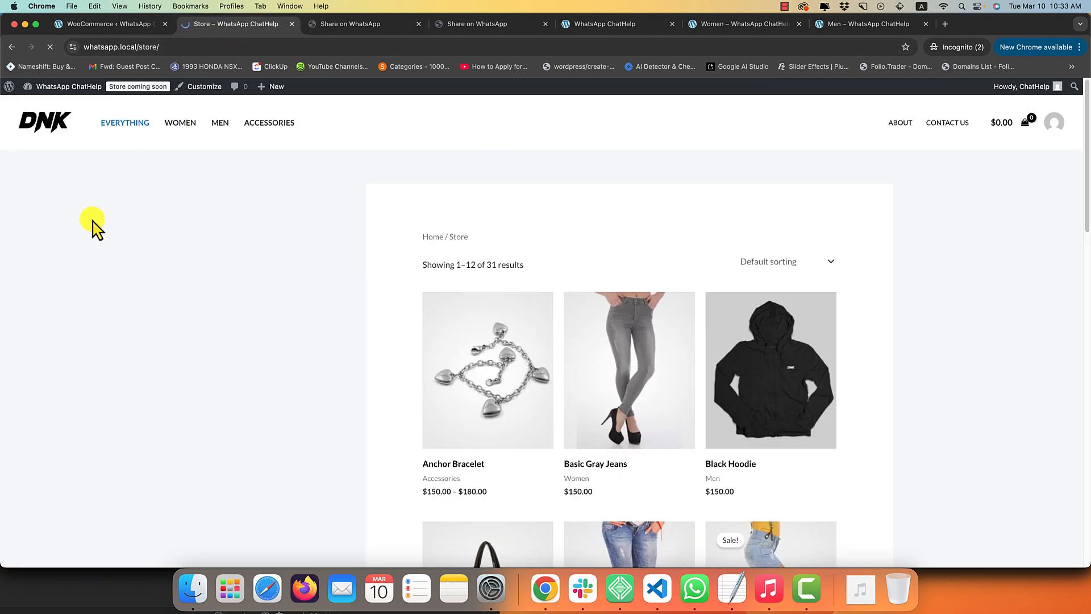
Use the Blue Hoodie's 'Ask on whatsapp' button to start the chat in WhatsApp Desktop.
scroll(310, 256, "down", 6)
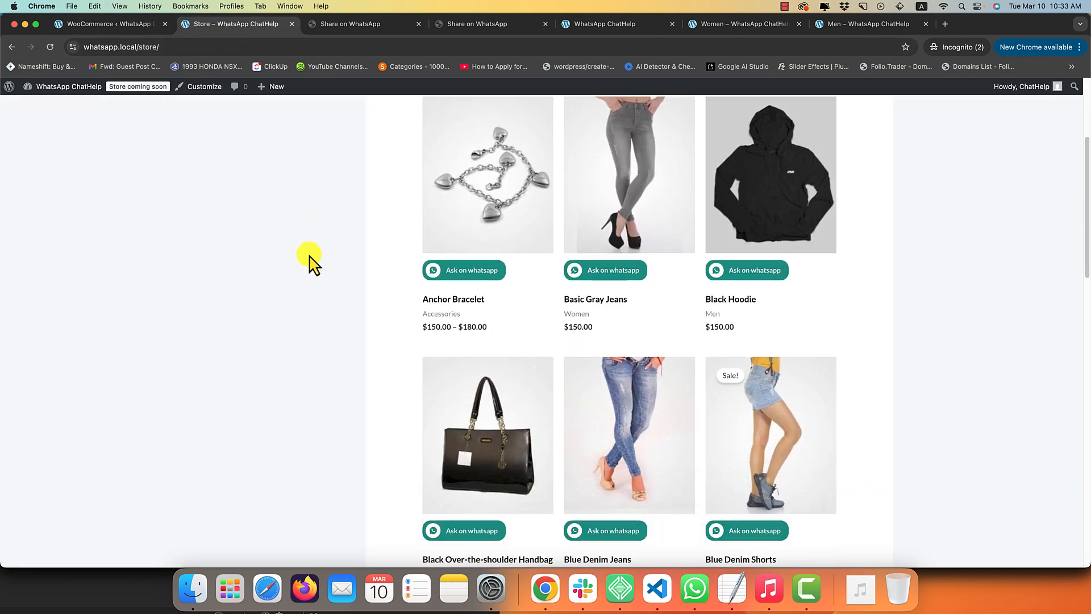
scroll(310, 258, "down", 5)
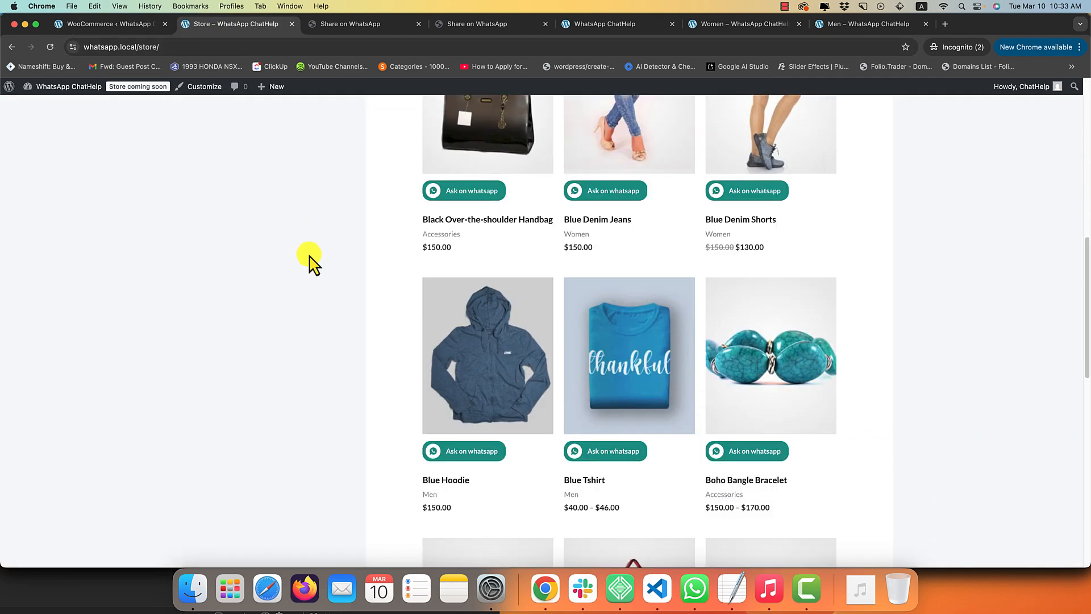
scroll(311, 262, "down", 3)
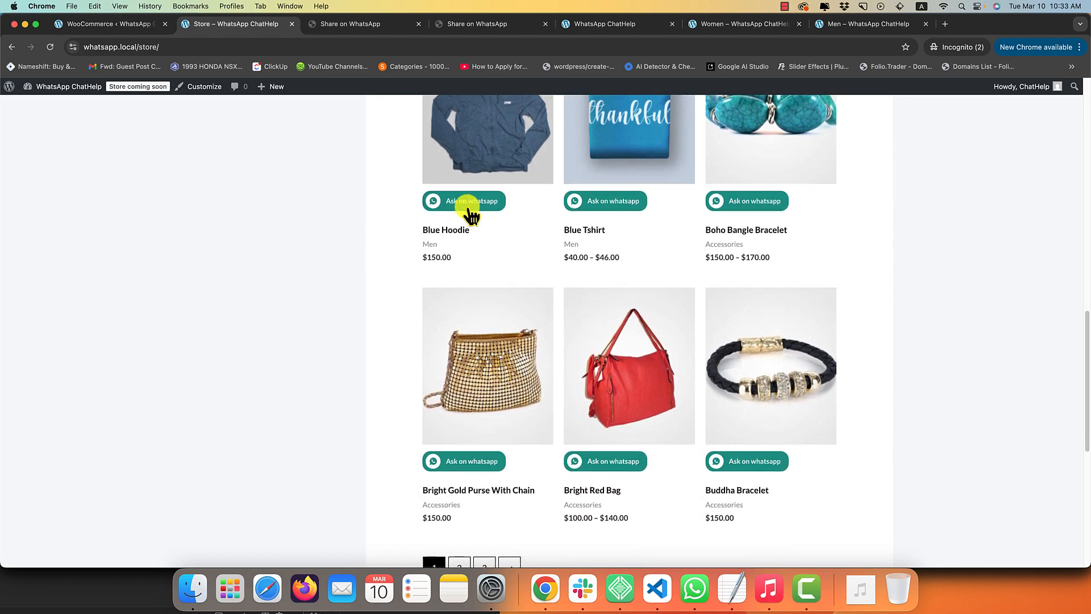
left_click(467, 209)
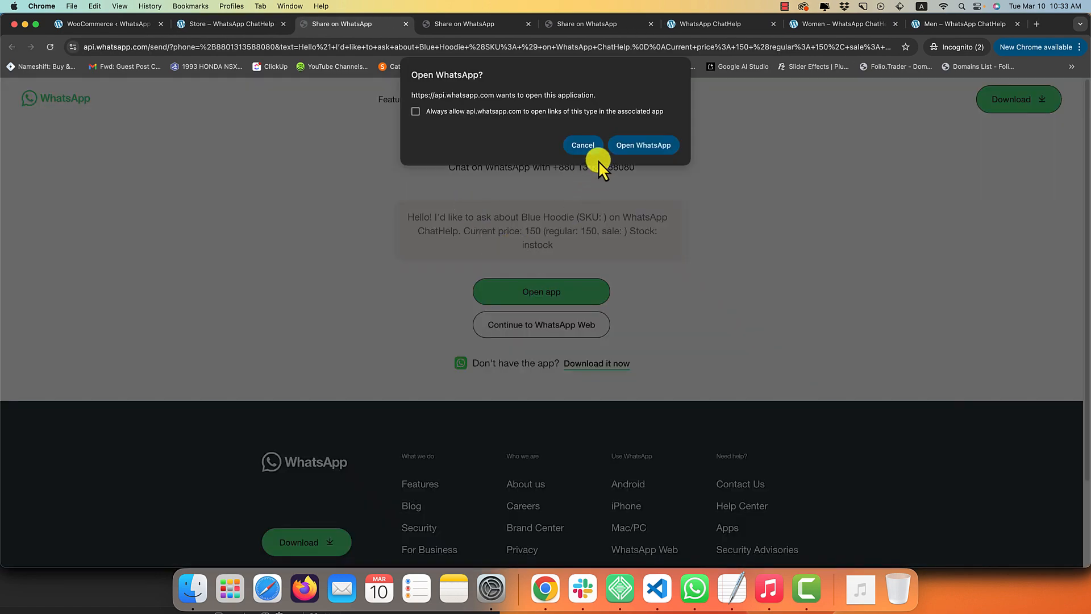
left_click(636, 146)
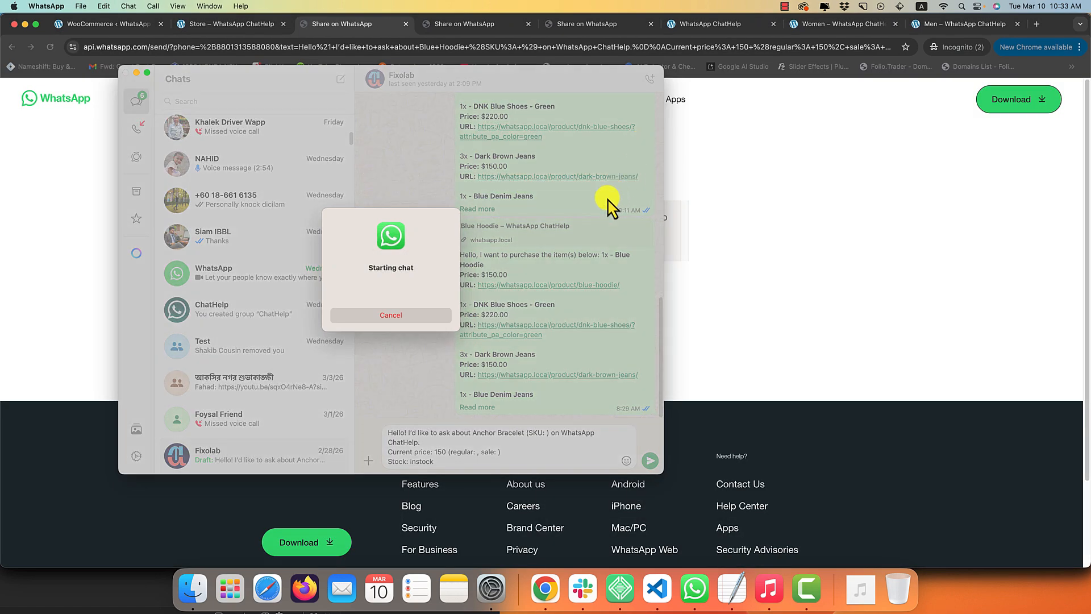